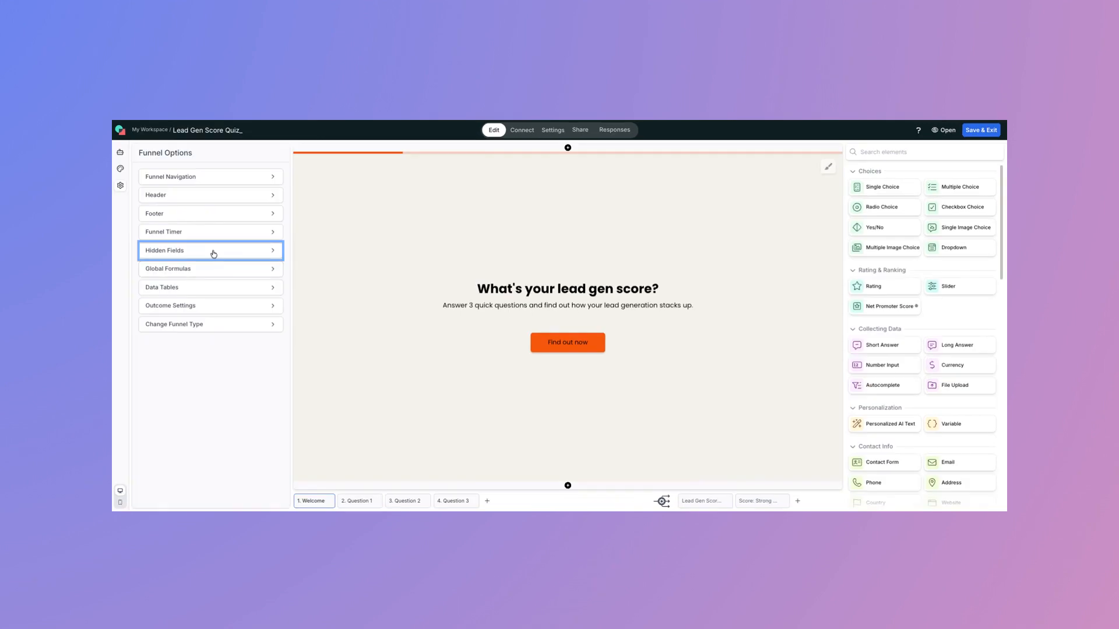
# Add the UTM Source functional field to the Lead Gen Score Quiz funnel's hidden fields
pyautogui.click(213, 253)
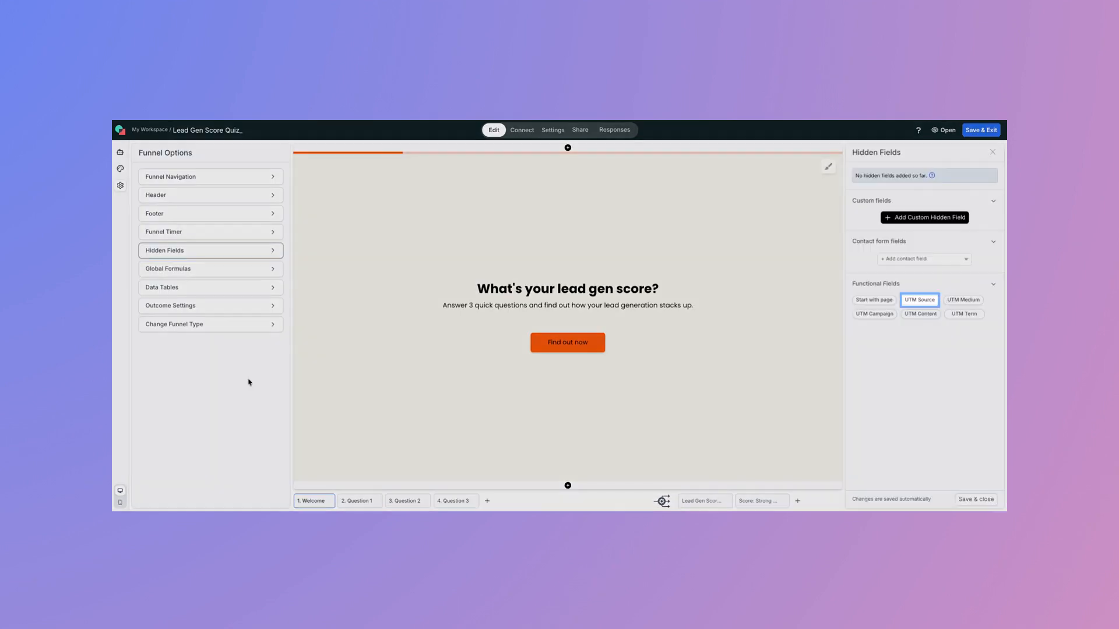
pyautogui.click(927, 301)
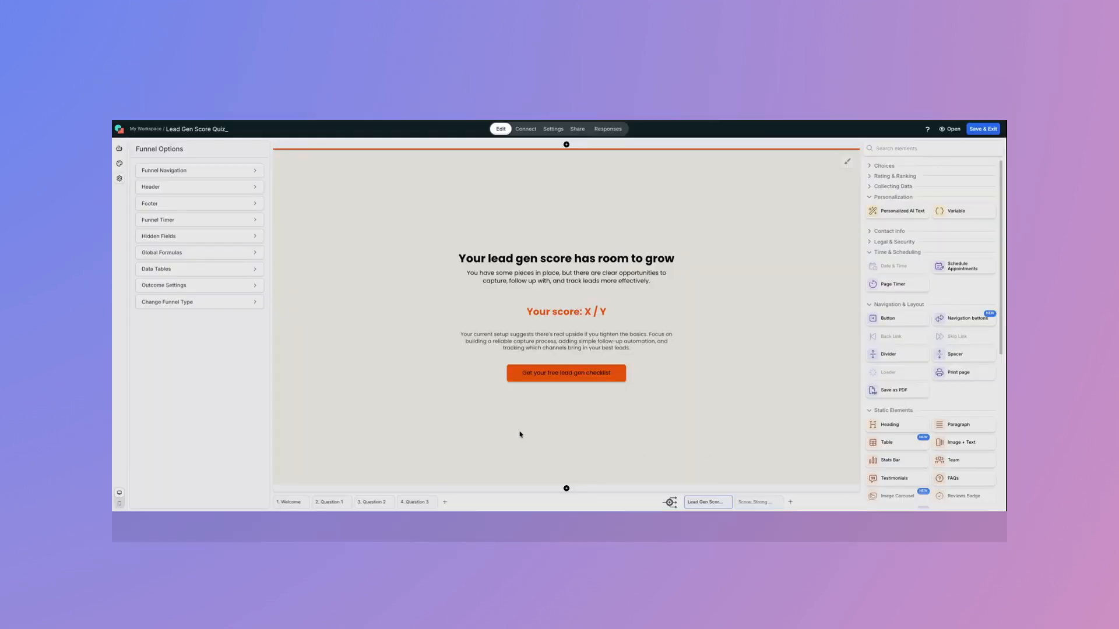
# View the web address setting of the "Get your free lead gen checklist" button on the first outcome page
pyautogui.click(597, 373)
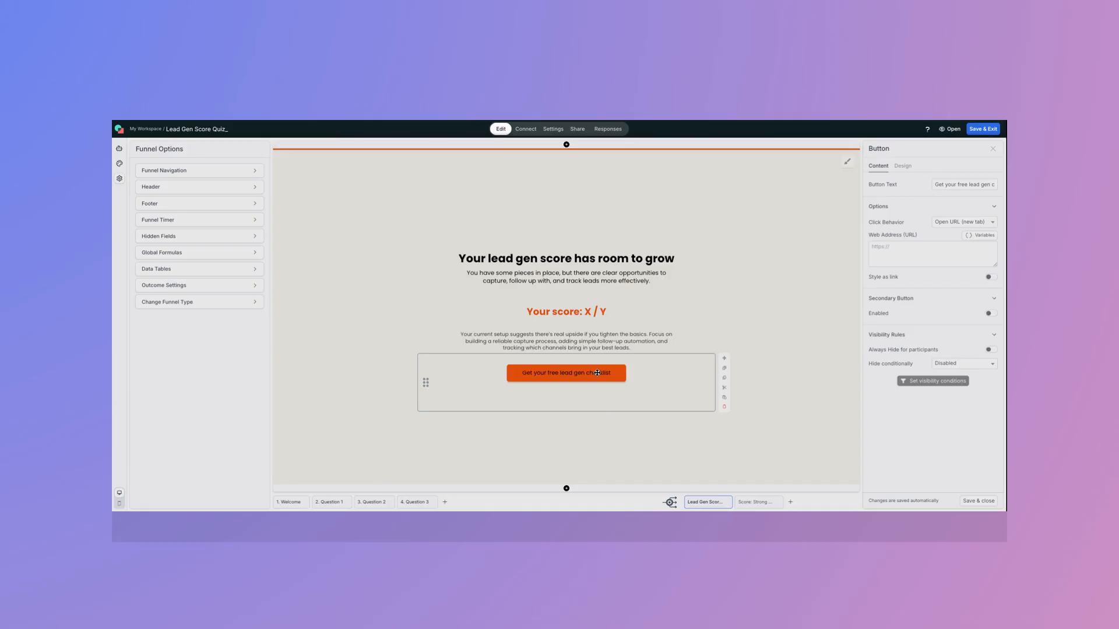
pyautogui.click(880, 247)
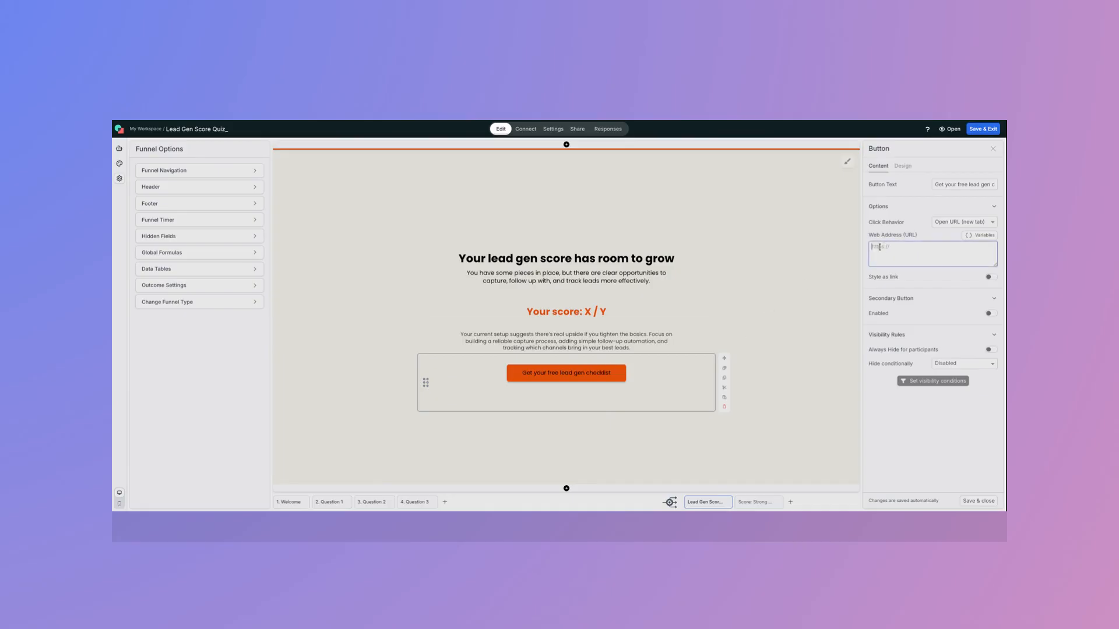
pyautogui.click(756, 504)
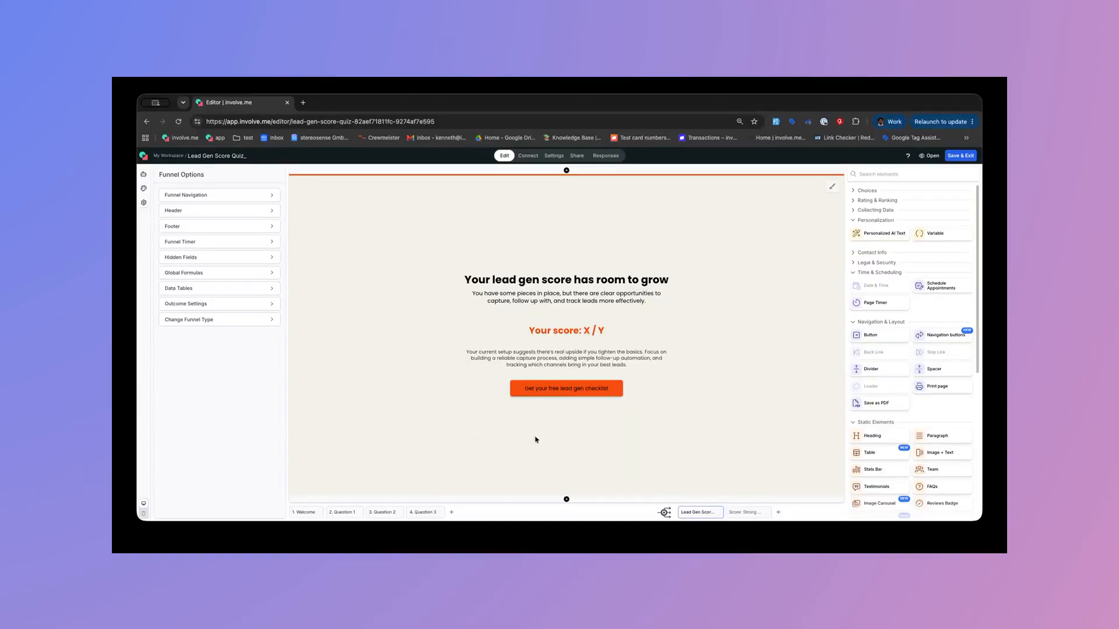
# Paste the checklist results funnel's URL followed by "?" as the custom redirect of the "Lead Gen Score: Needs Work" outcome
pyautogui.click(718, 513)
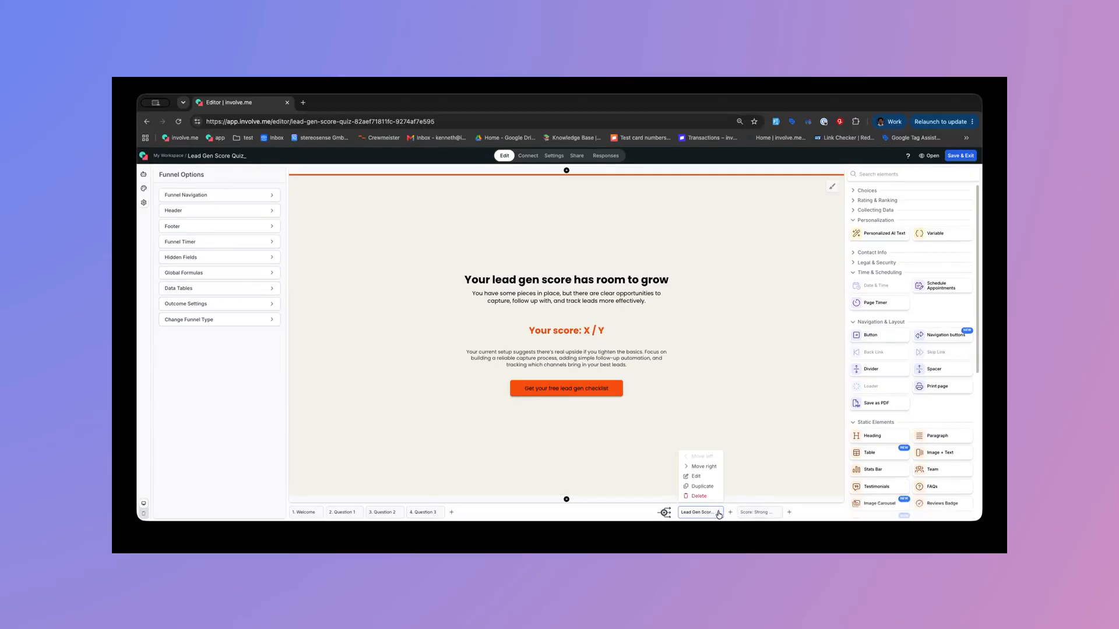
pyautogui.click(700, 478)
pyautogui.click(485, 337)
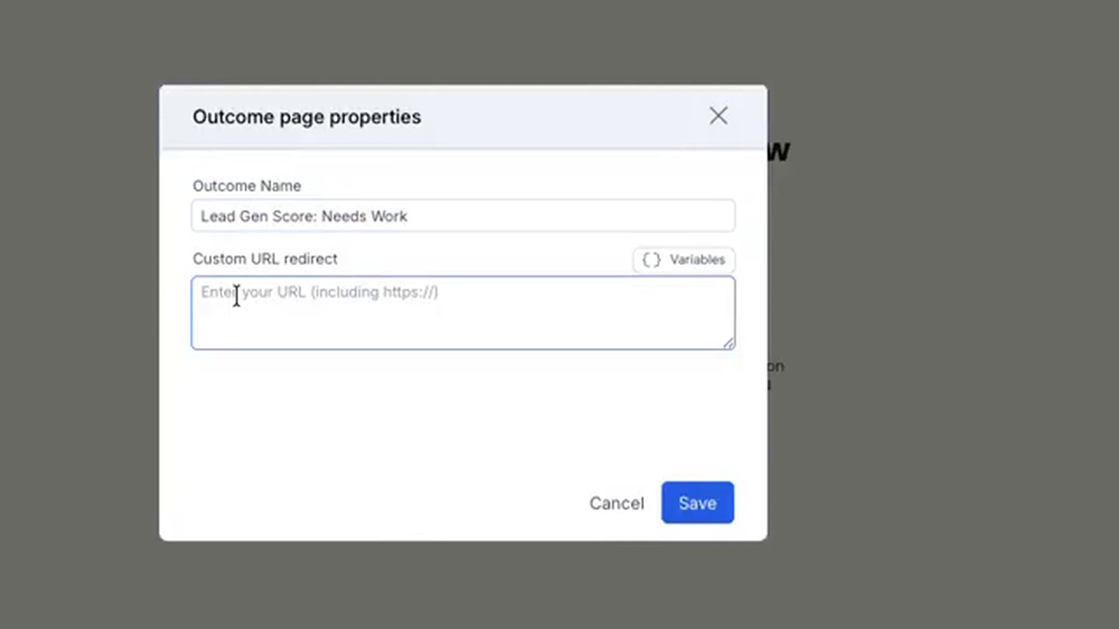
pyautogui.write('https://kenneth.involve.me/lead-gen-checklist-results-02e62b7a888')
pyautogui.write('?')
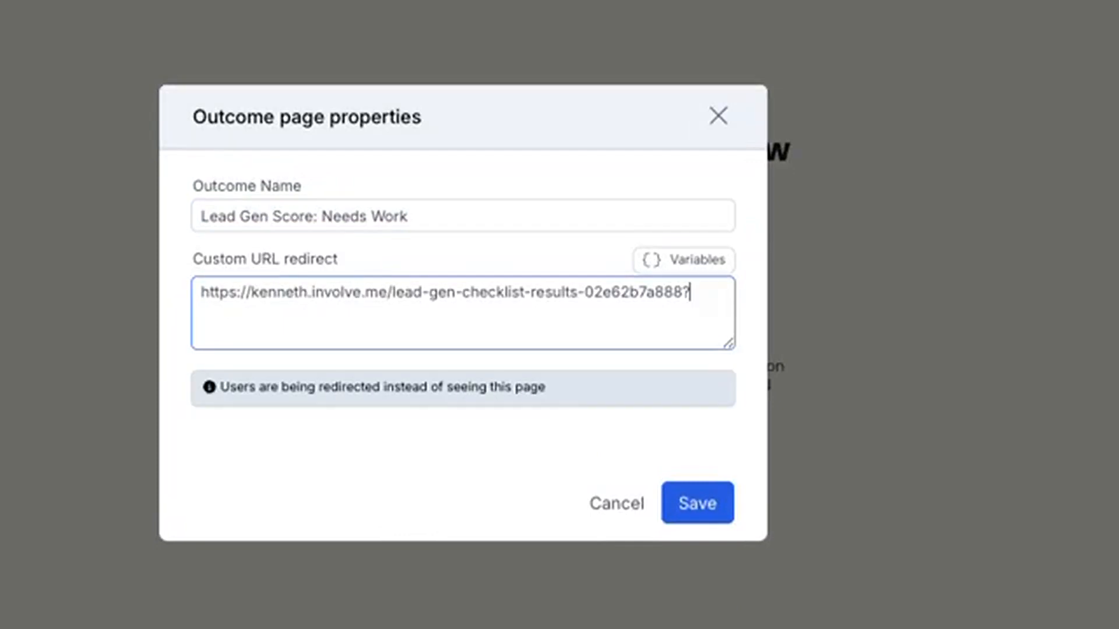
pyautogui.write('q')
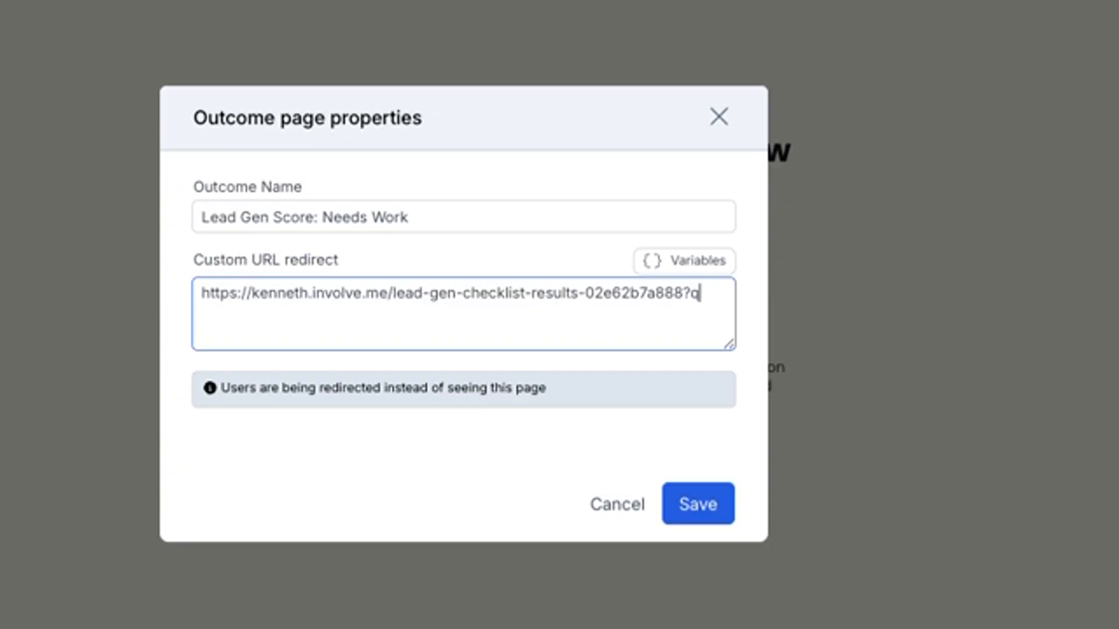
pyautogui.write('uiz-score=')
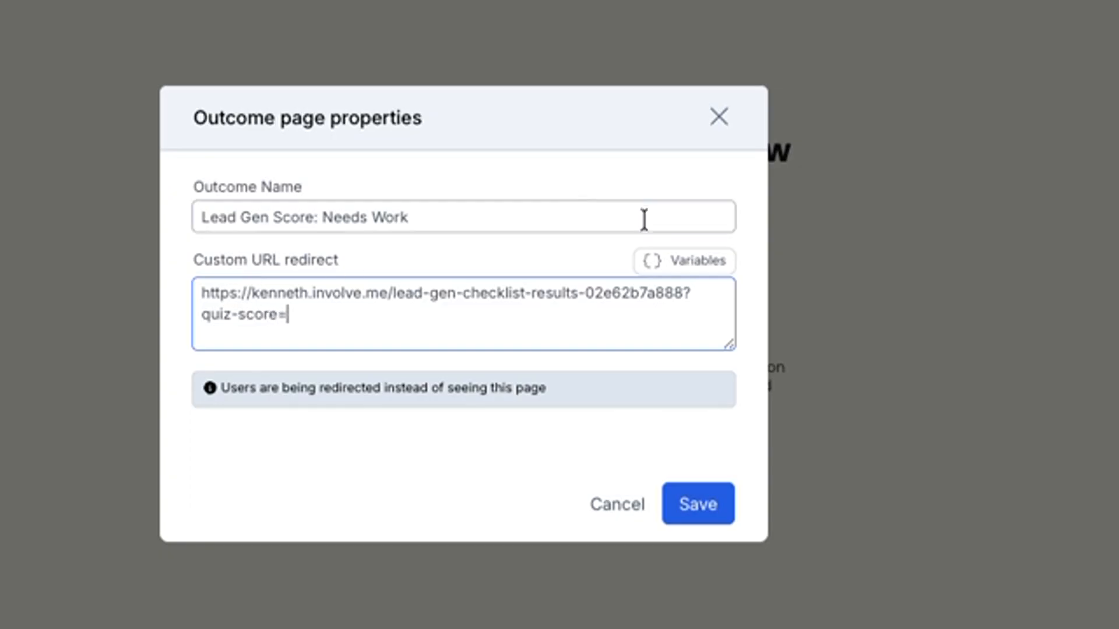
# Append "quiz-score=" and the Score variable {{score}} to the custom redirect URL
pyautogui.click(666, 273)
pyautogui.scroll(-3, 559, 574)
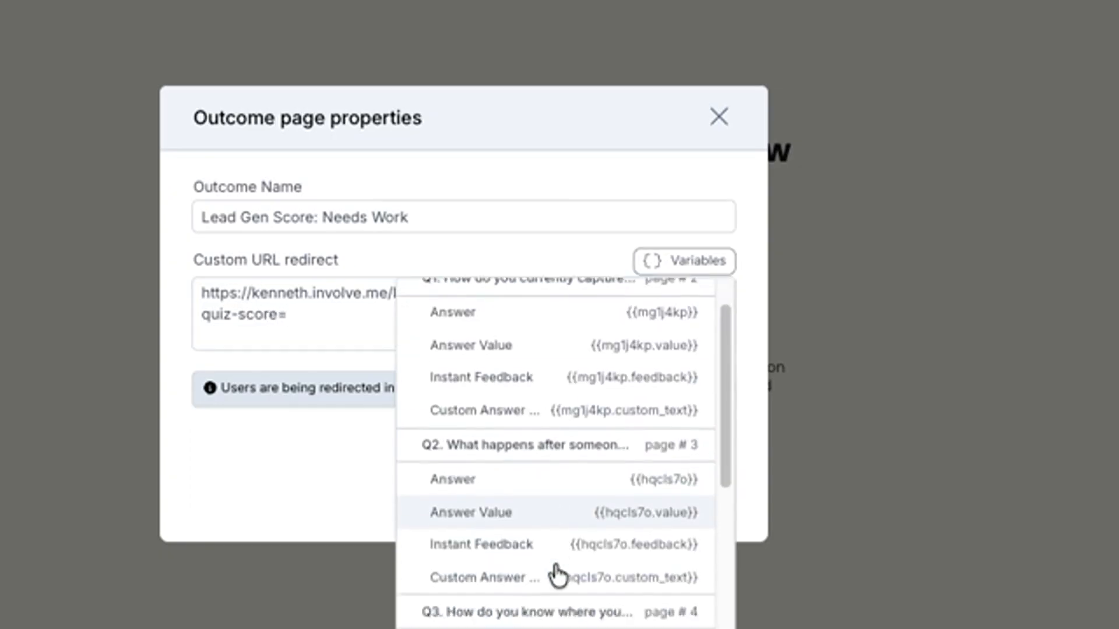
pyautogui.scroll(-5, 557, 574)
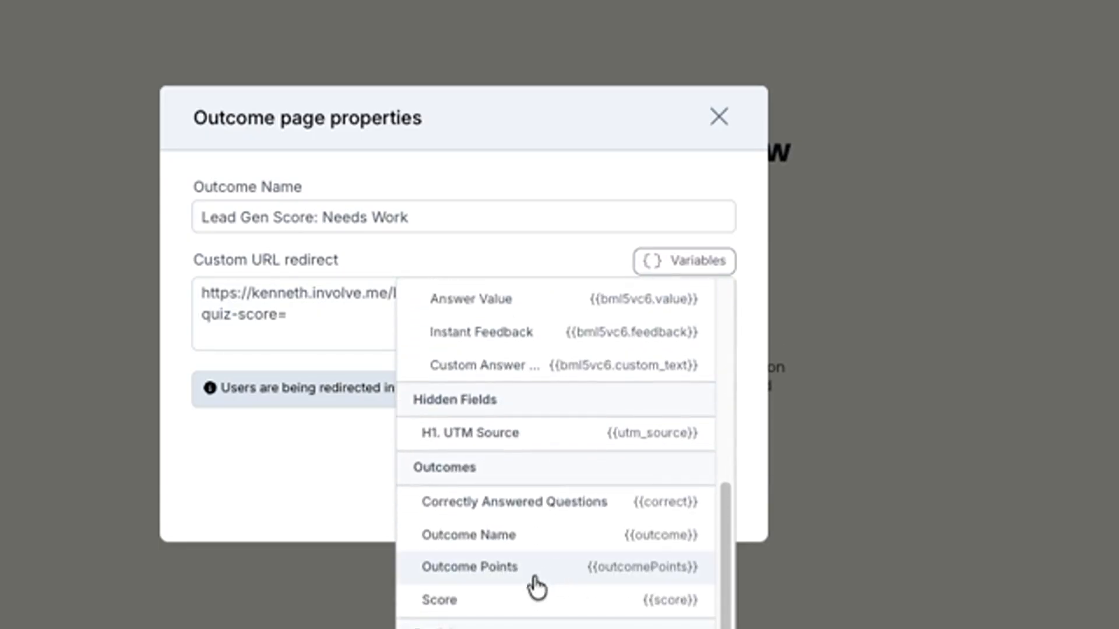
pyautogui.click(570, 600)
# Append "&utm_source=" and the UTM Source hidden field variable {{utm_source}} to the custom redirect URL
pyautogui.write('&u')
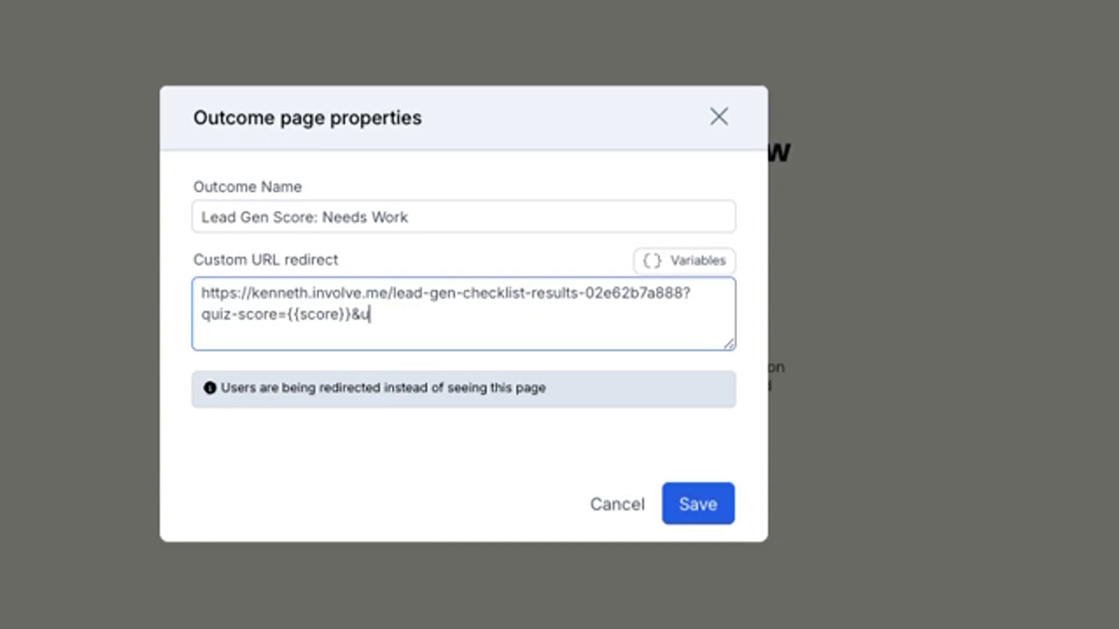
pyautogui.write('tm_source')
pyautogui.write('=')
pyautogui.click(676, 270)
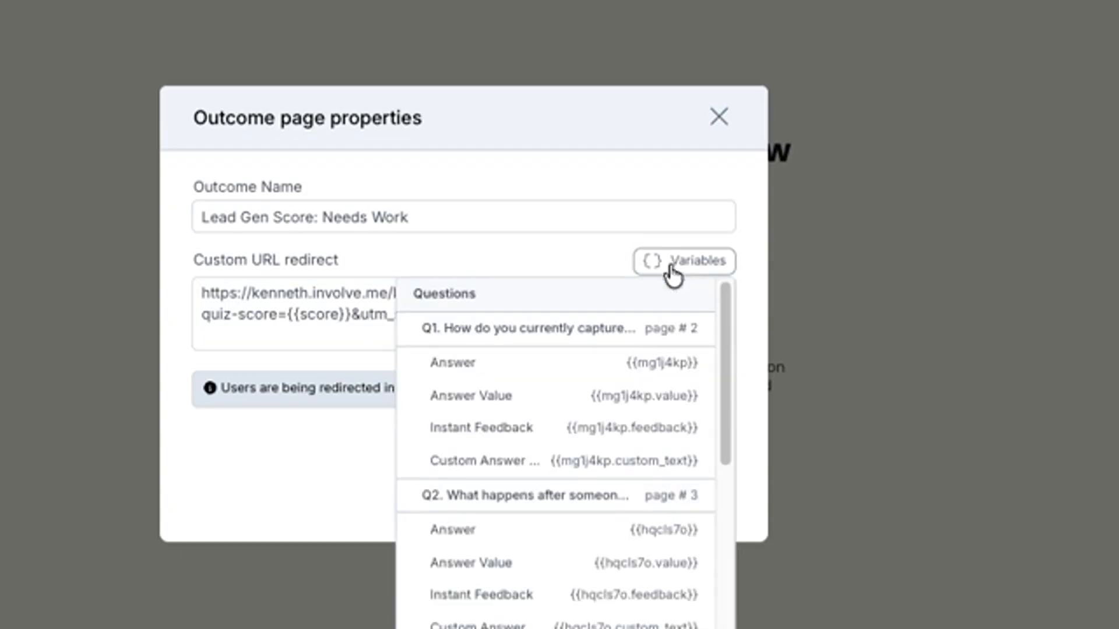
pyautogui.scroll(-6, 583, 567)
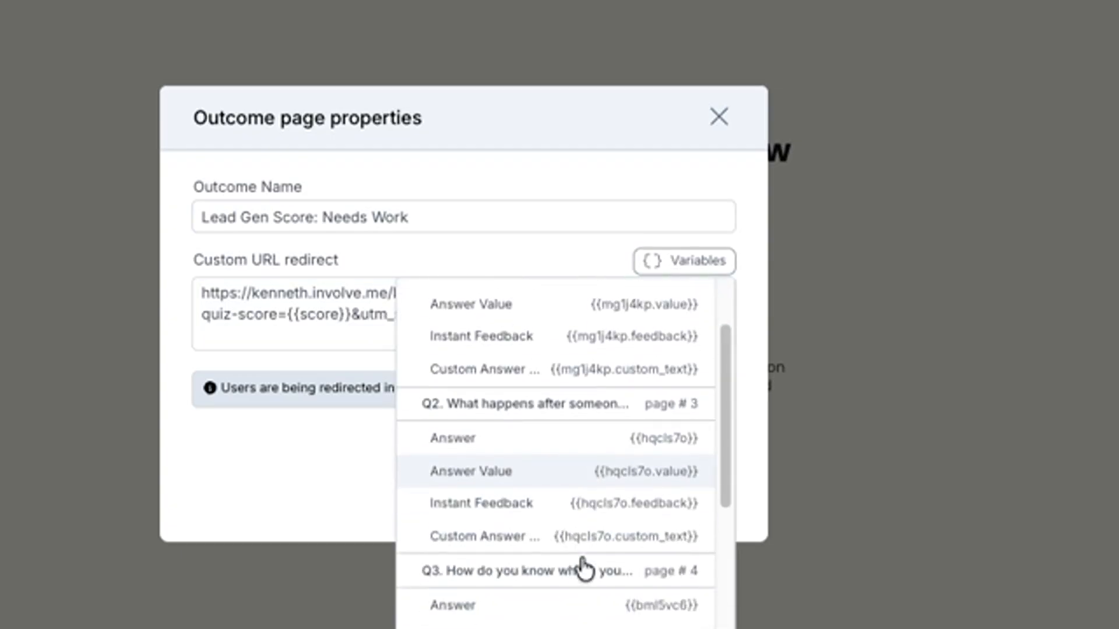
pyautogui.scroll(-2, 583, 569)
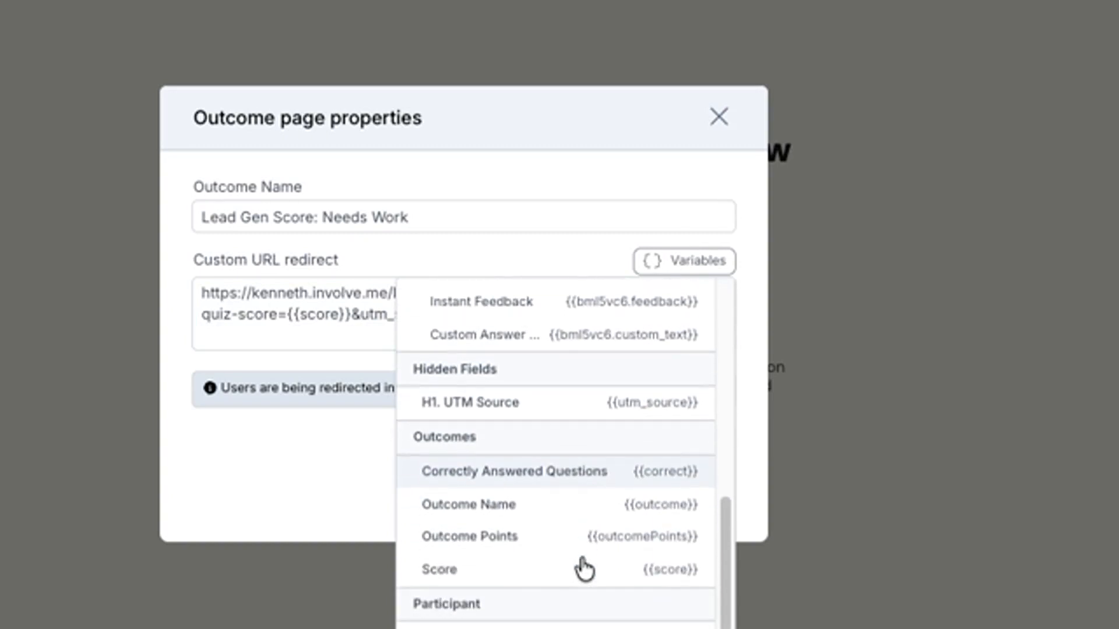
pyautogui.click(515, 405)
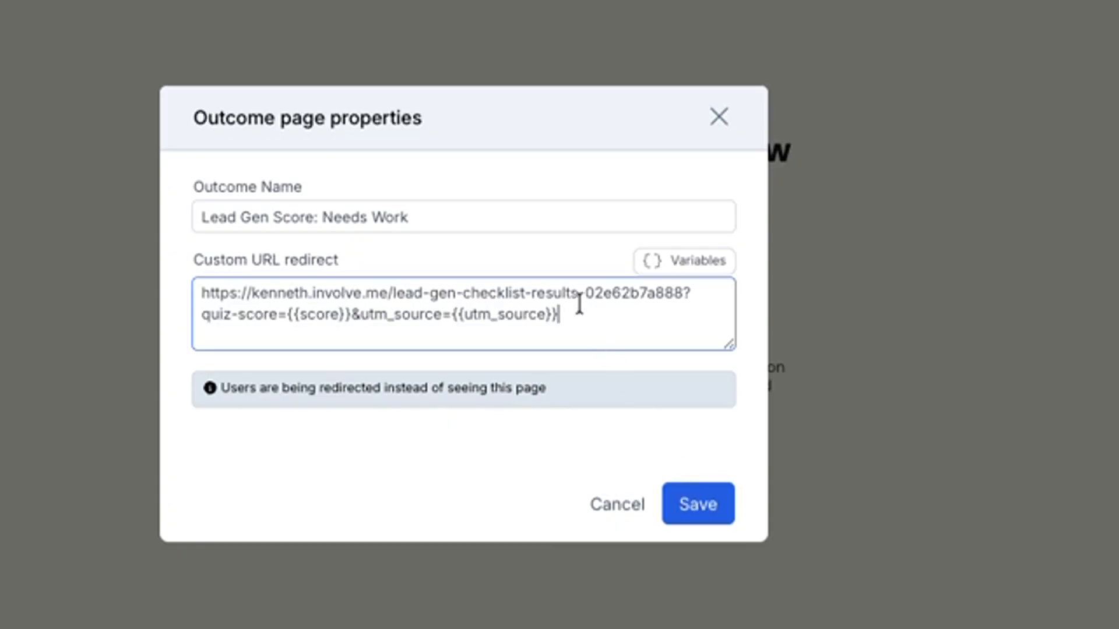
# Copy the complete redirect URL with its parameters and save the Needs Work outcome's properties
pyautogui.moveTo(556, 315); pyautogui.dragTo(203, 288)
pyautogui.press('super+c')
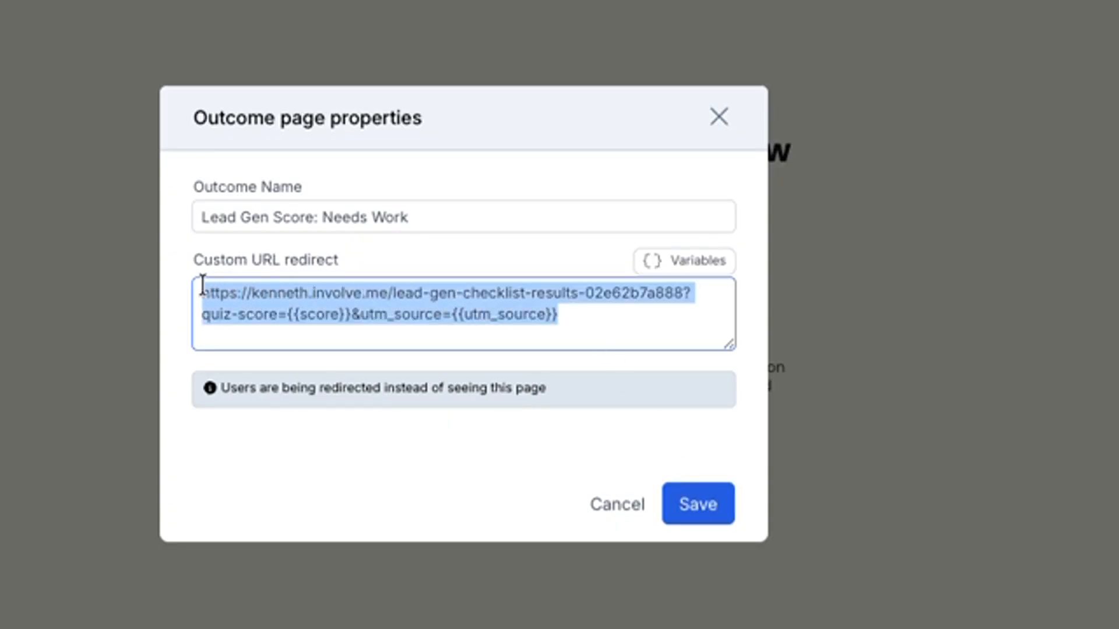
pyautogui.rightClick(328, 303)
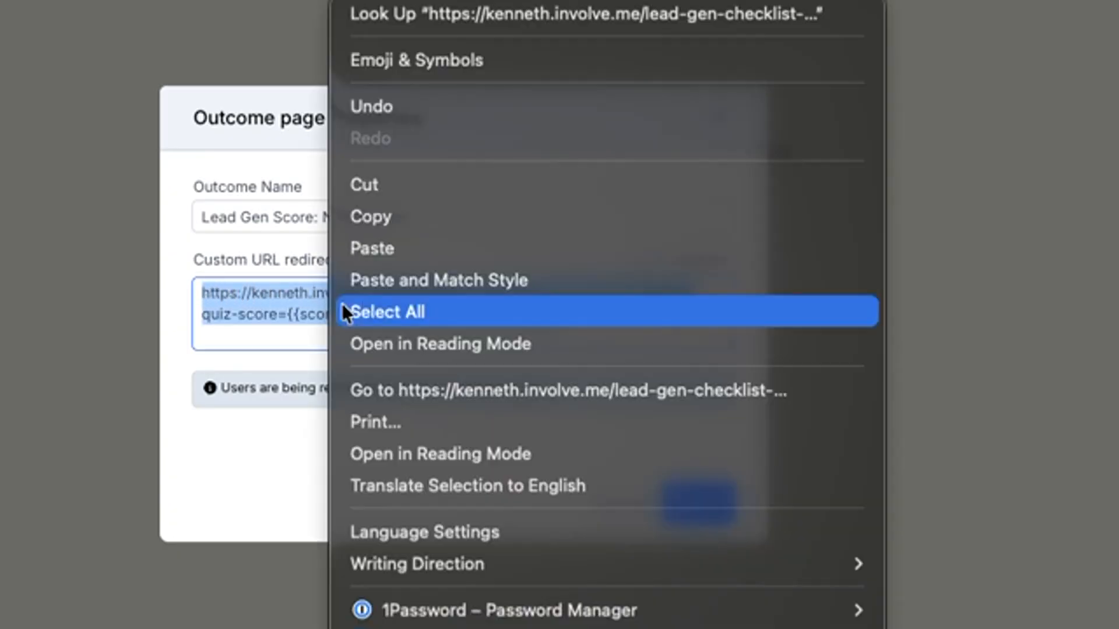
pyautogui.click(391, 214)
pyautogui.click(687, 504)
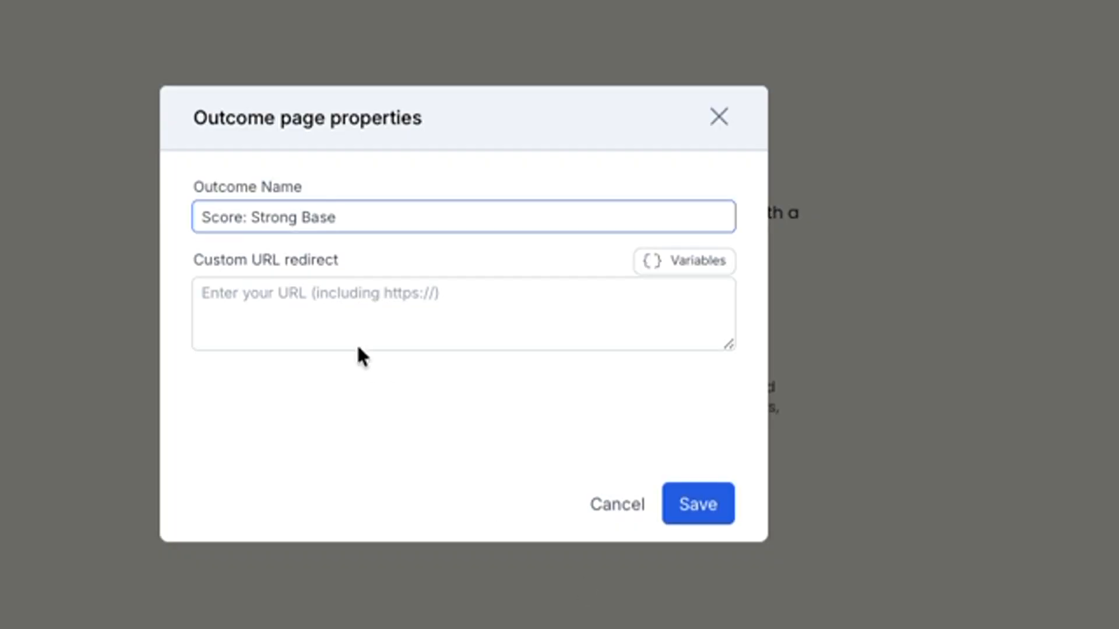
# Paste the copied URL as the custom redirect of the "Score: Strong Base" outcome and save its properties
pyautogui.click(286, 294)
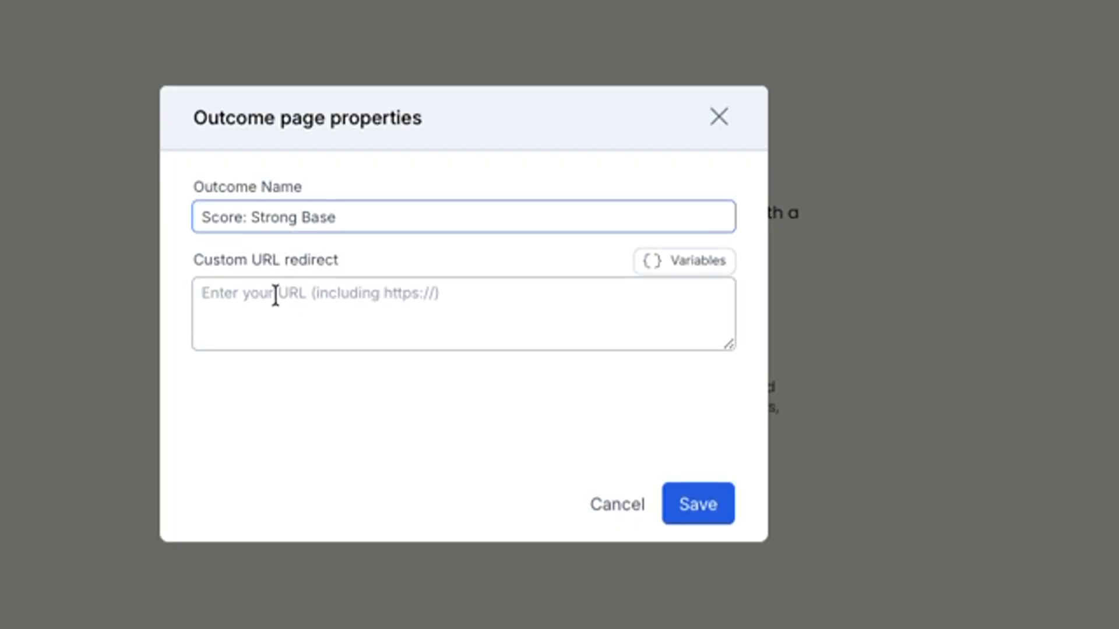
pyautogui.rightClick(251, 296)
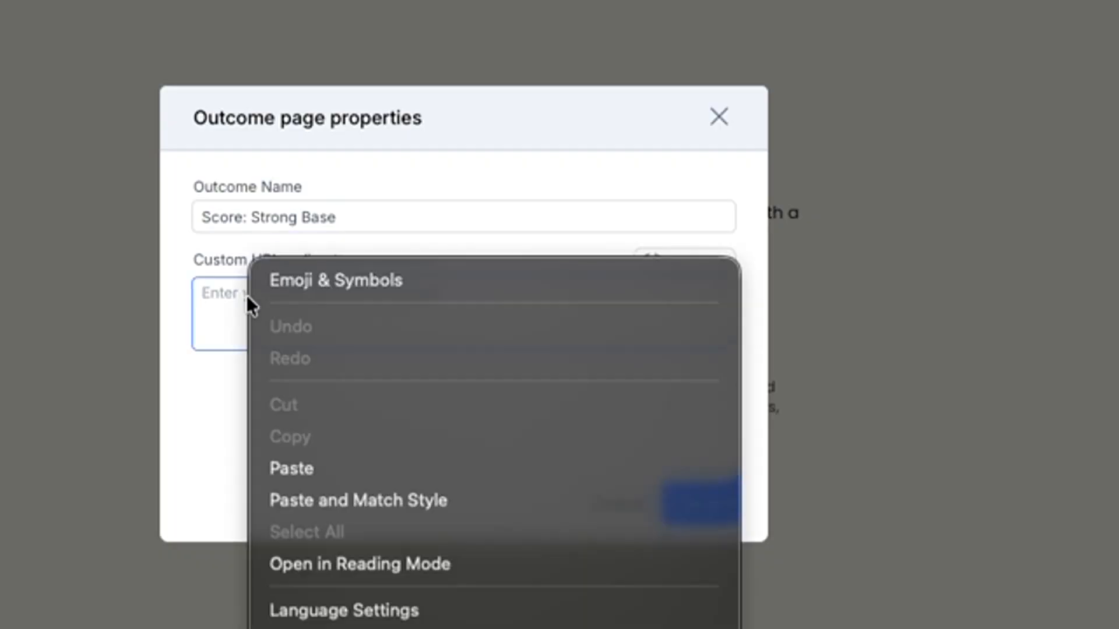
pyautogui.click(323, 467)
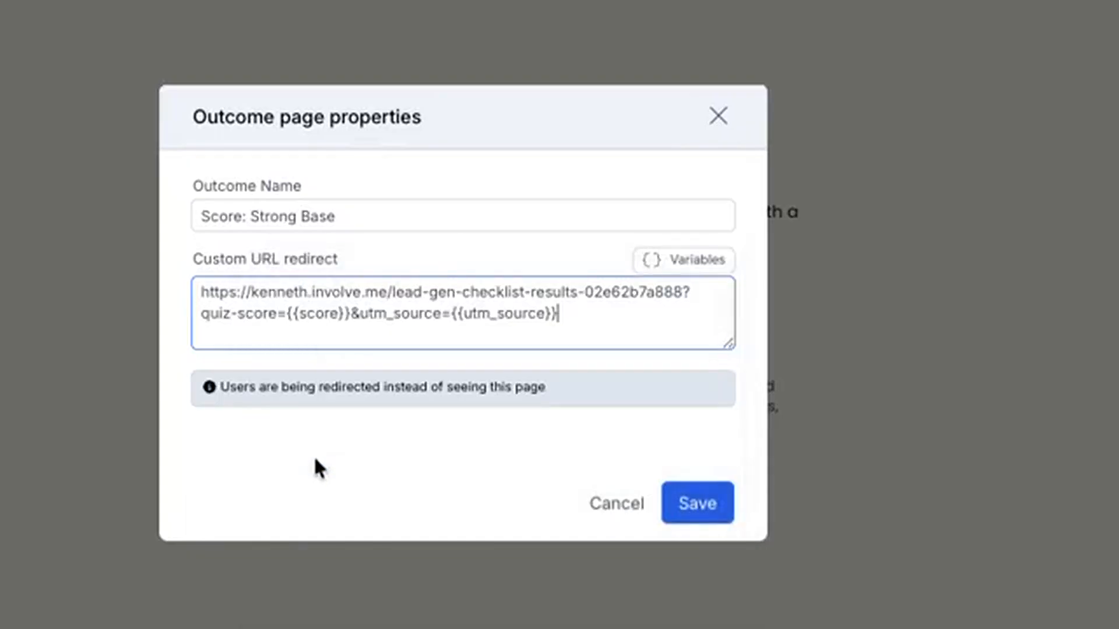
pyautogui.click(702, 502)
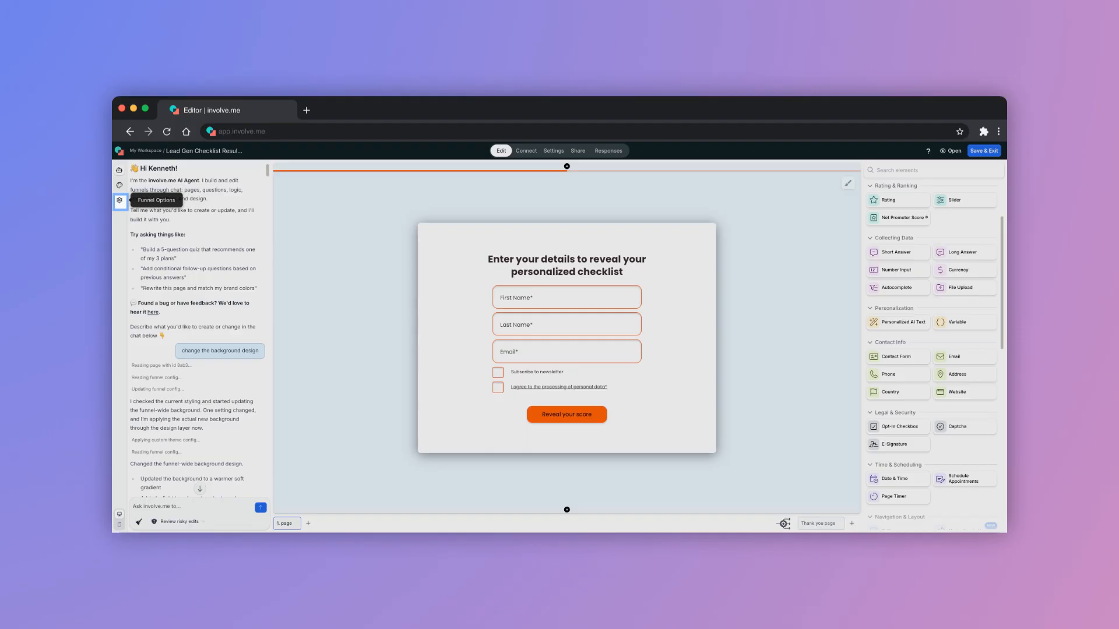
# In the checklist results funnel, add a custom hidden field with parameter quiz-score and title Quiz Score, plus the UTM Source field
pyautogui.click(119, 200)
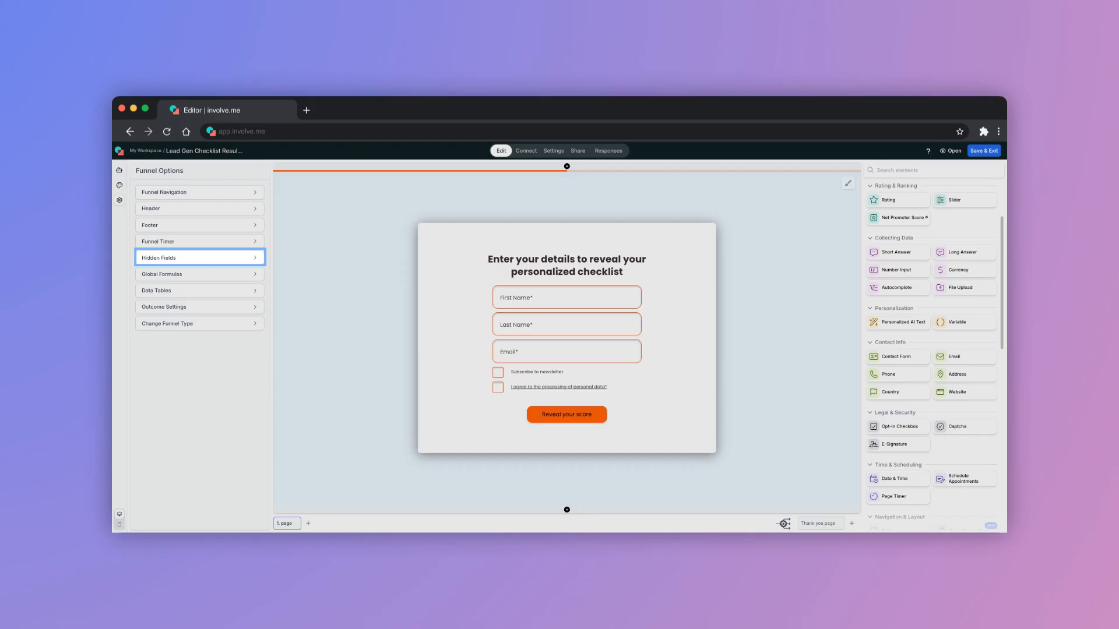
pyautogui.click(200, 257)
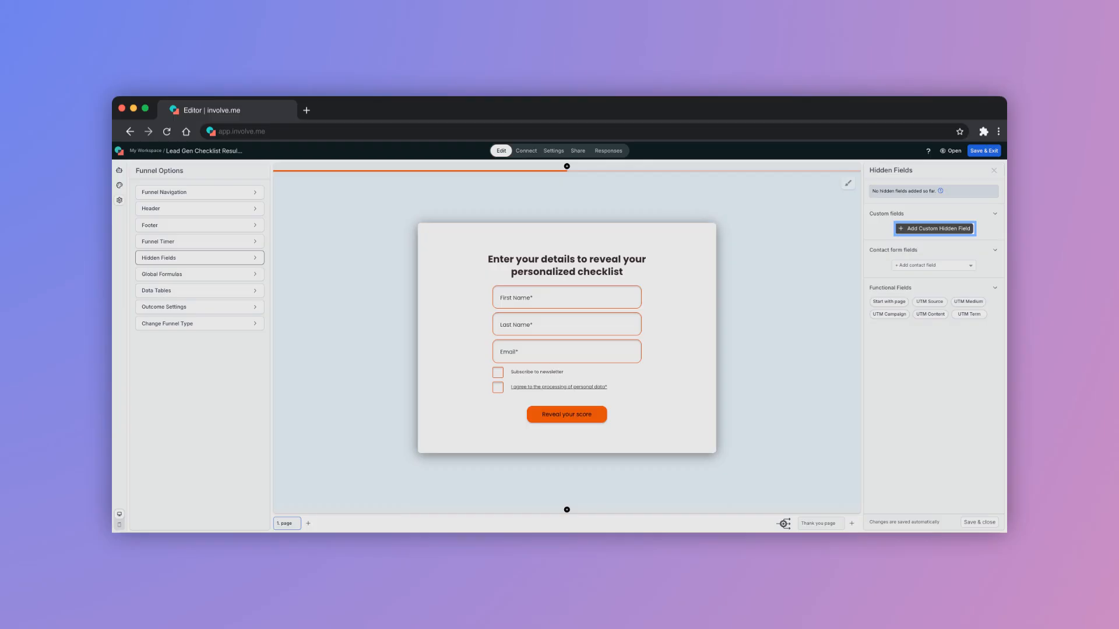
pyautogui.click(935, 228)
pyautogui.write('qui')
pyautogui.write('z scor')
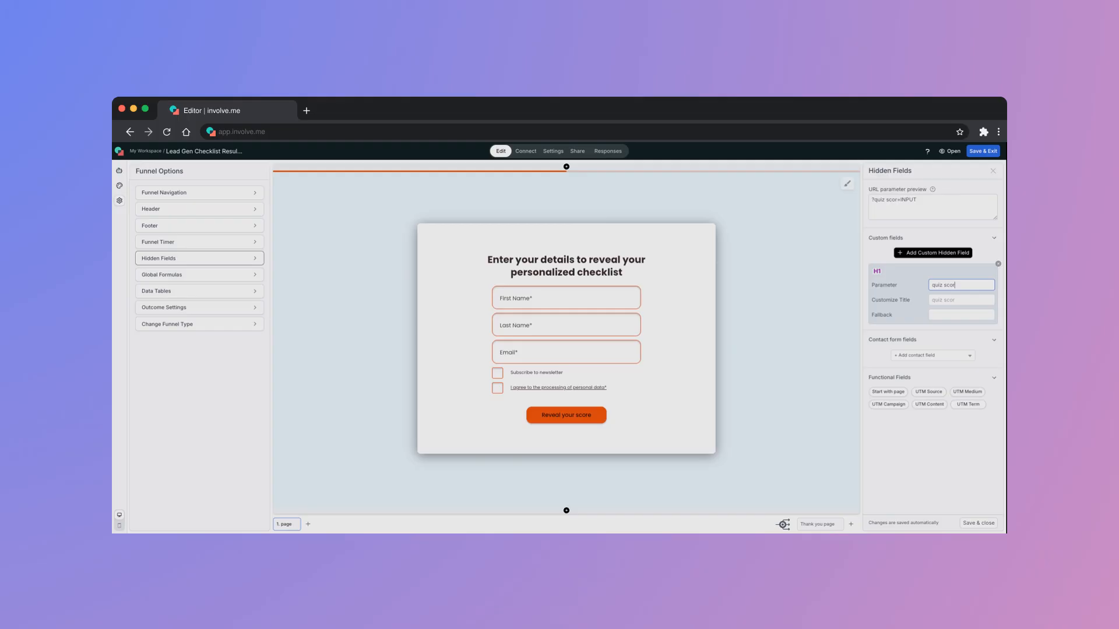
pyautogui.write('e')
pyautogui.press('Tab')
pyautogui.write('Quiz score')
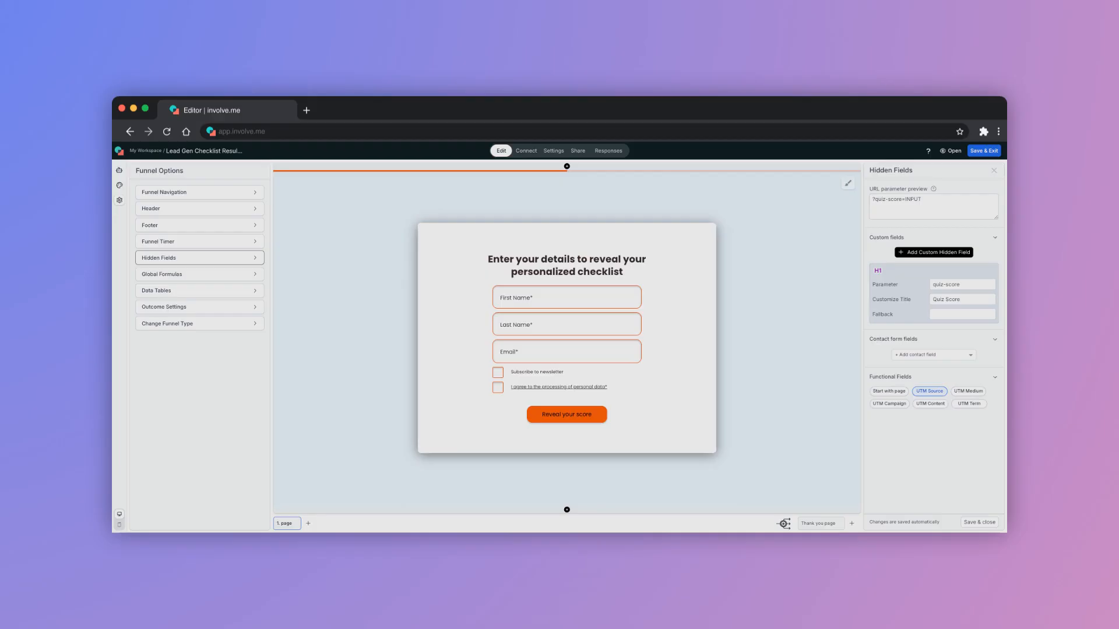
pyautogui.click(929, 391)
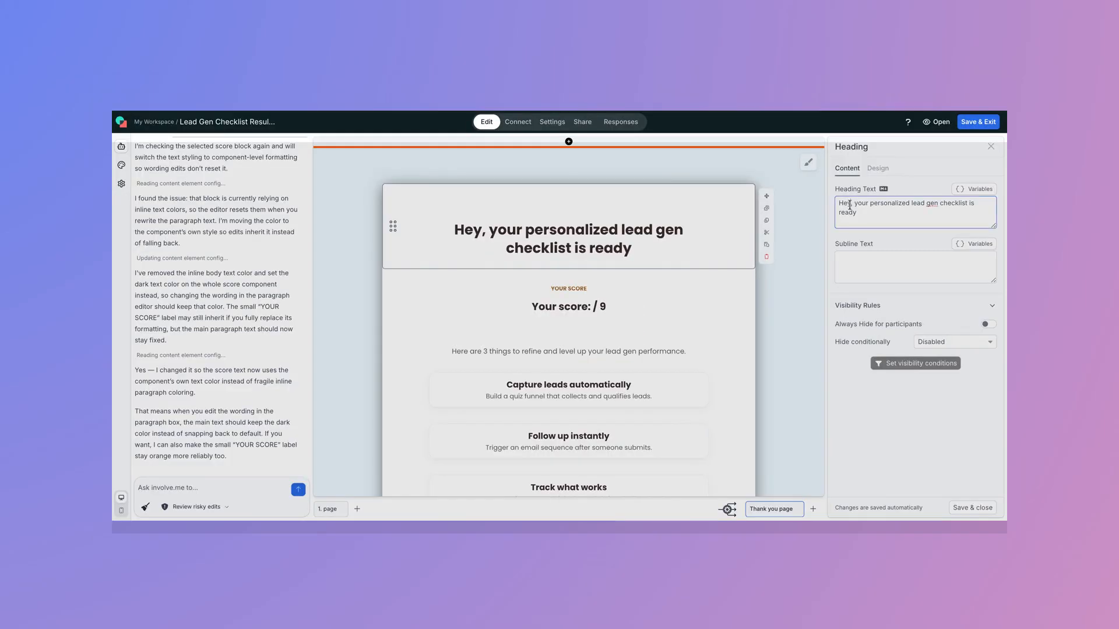
# Insert the First Name and Last Name variables after "Hey" in the thank you page's heading
pyautogui.click(979, 189)
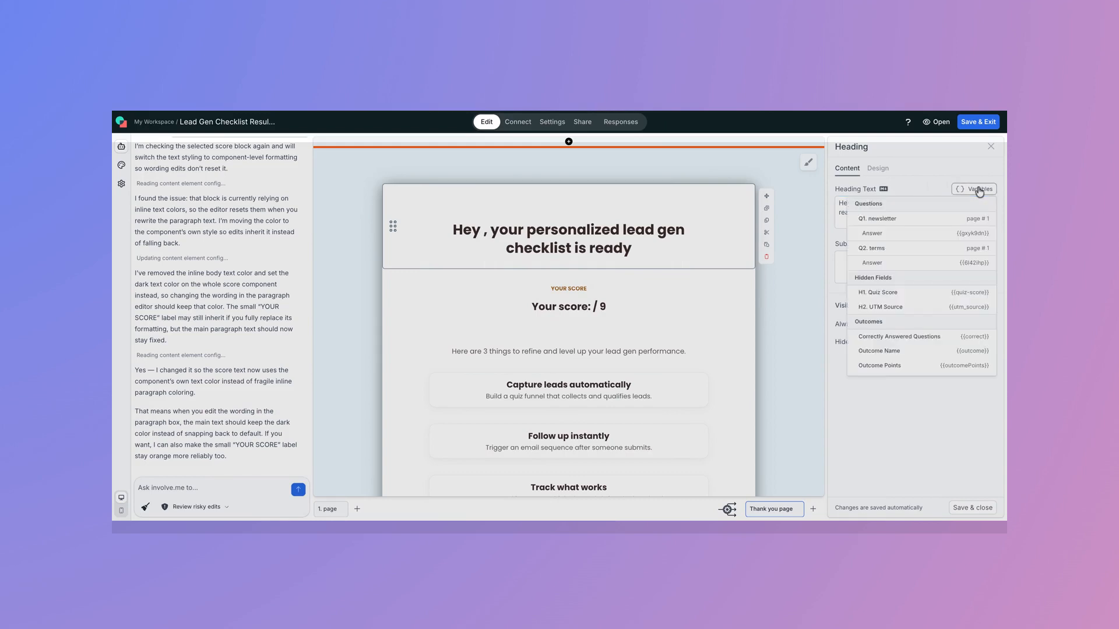
pyautogui.scroll(-2, 856, 312)
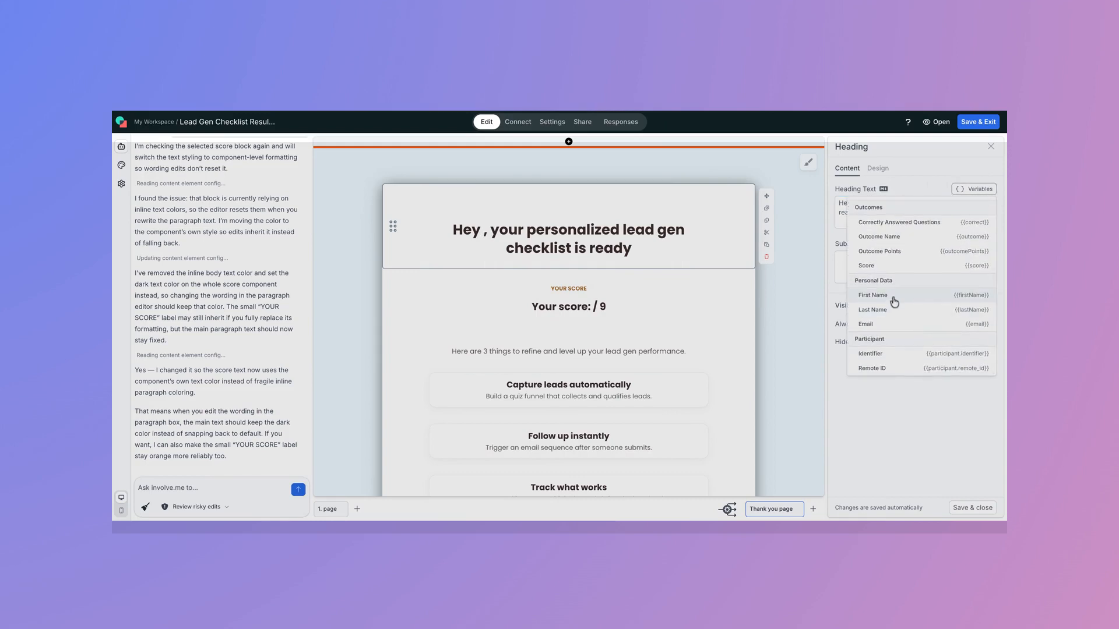
pyautogui.click(895, 296)
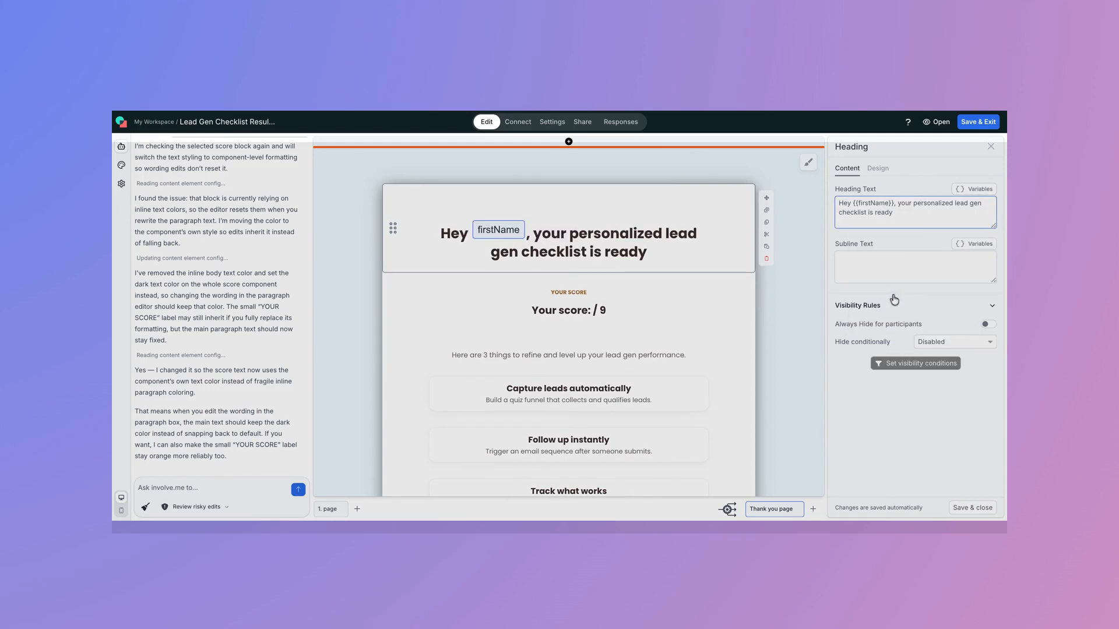
pyautogui.click(973, 190)
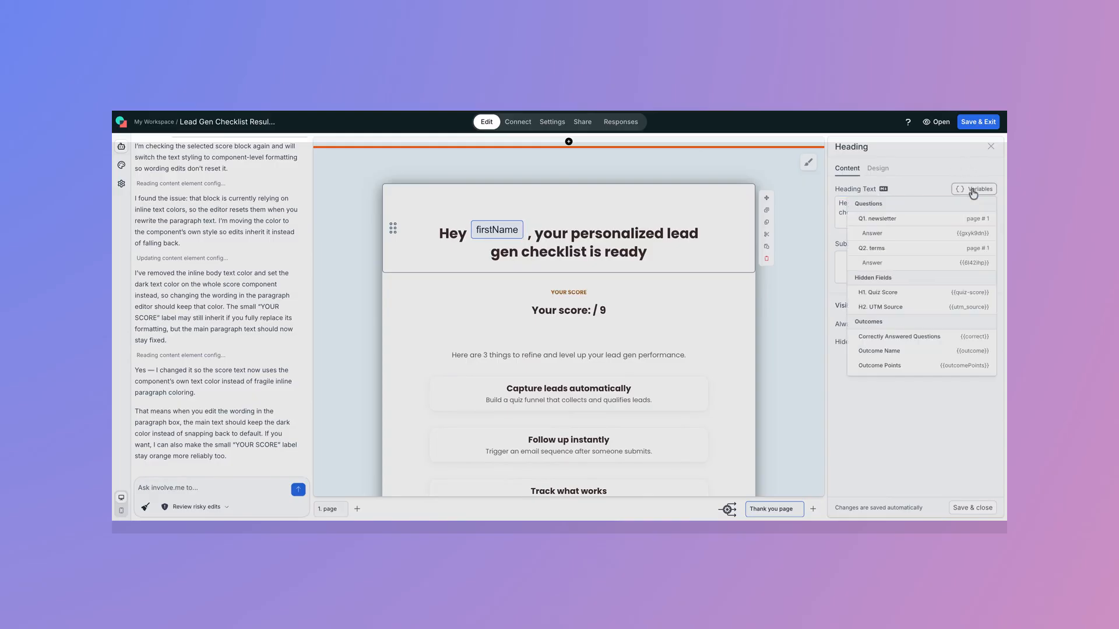
pyautogui.scroll(-3, 909, 309)
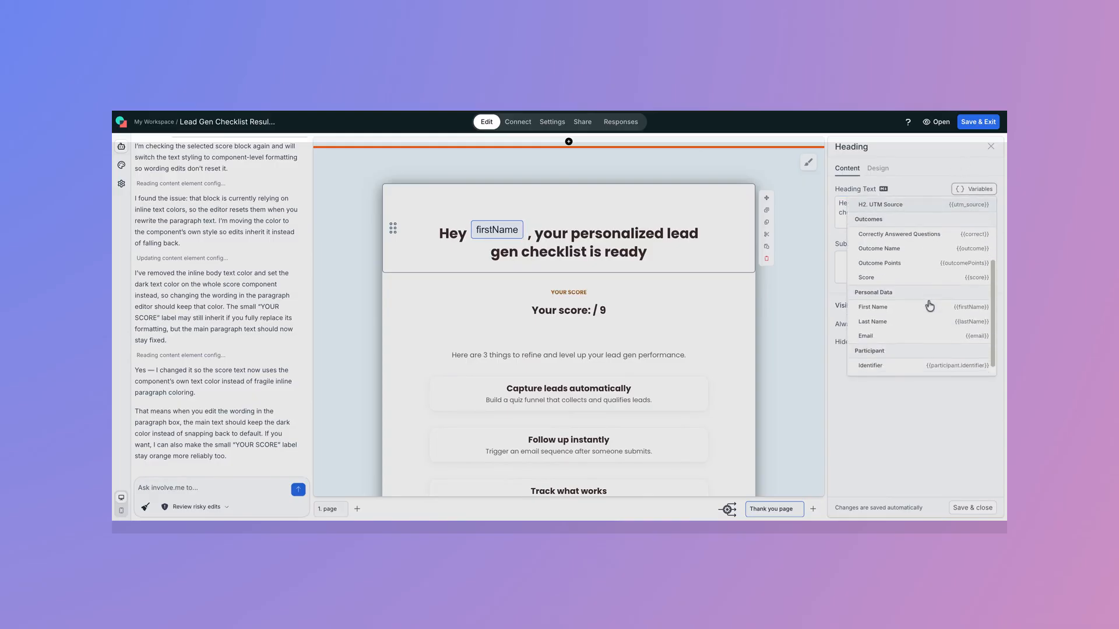
pyautogui.click(908, 316)
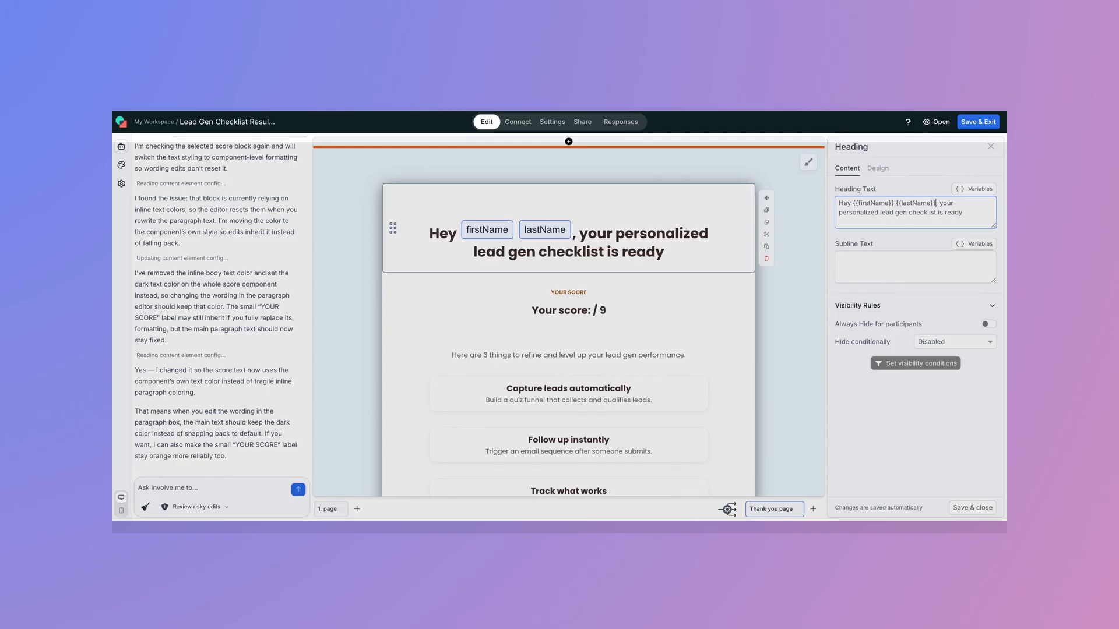
# Insert the Quiz Score hidden field variable between "Your score:" and "/ 9" in the thank you page's score paragraph and save it
pyautogui.click(569, 310)
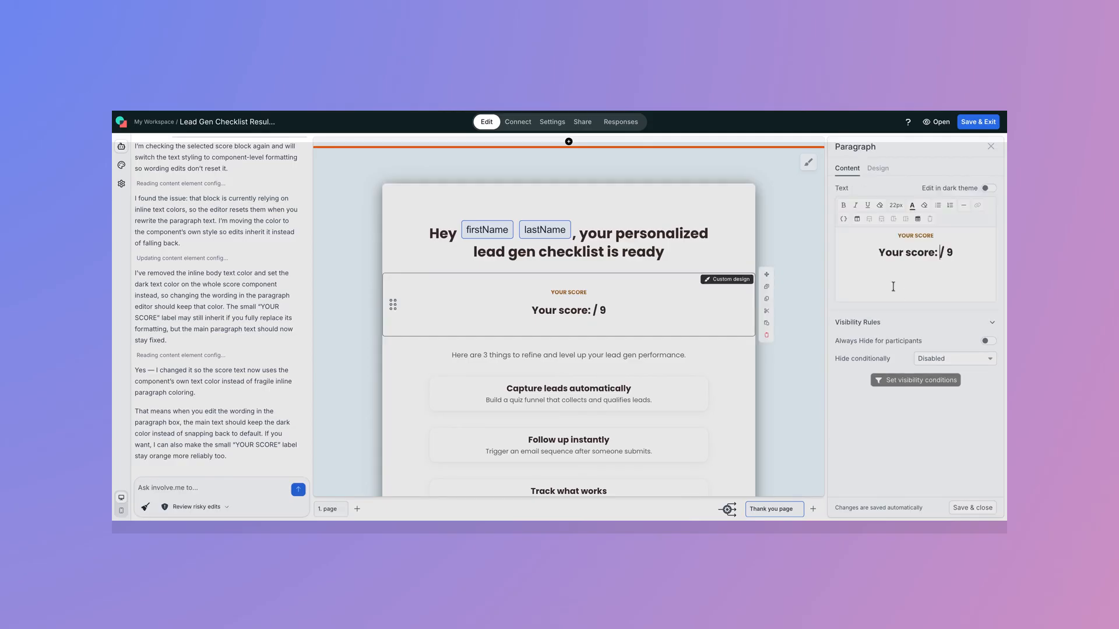
pyautogui.click(843, 220)
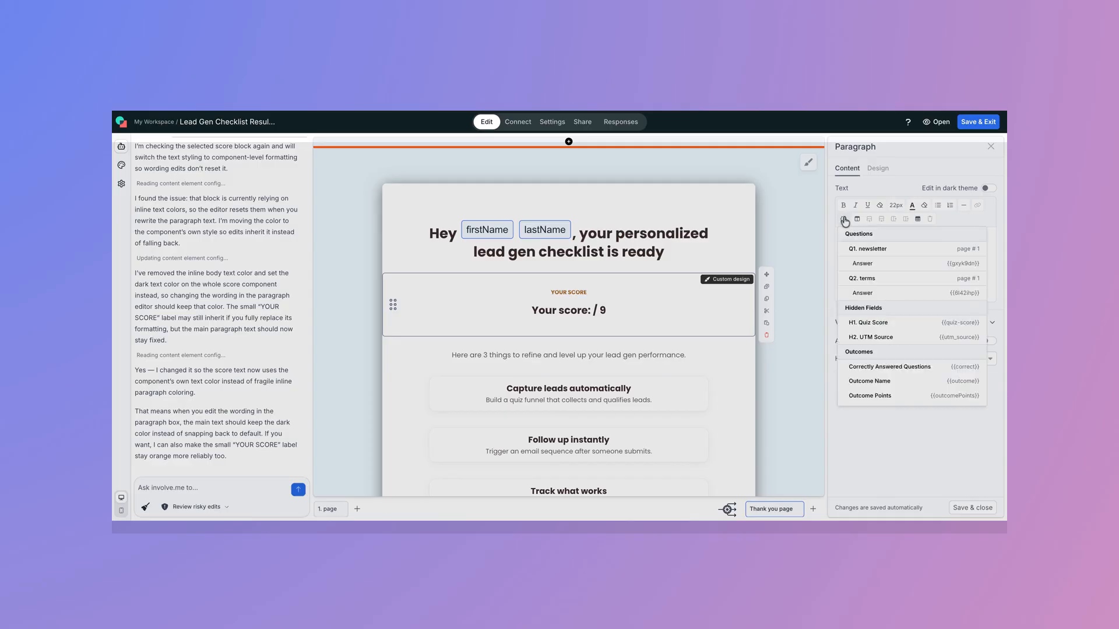
pyautogui.click(908, 328)
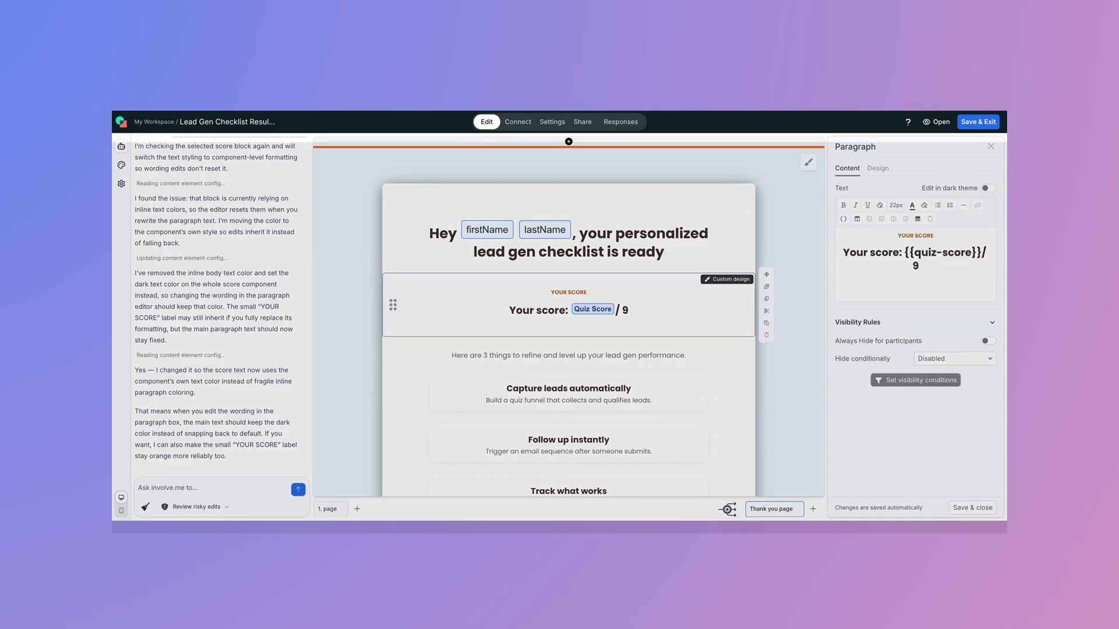
pyautogui.click(964, 511)
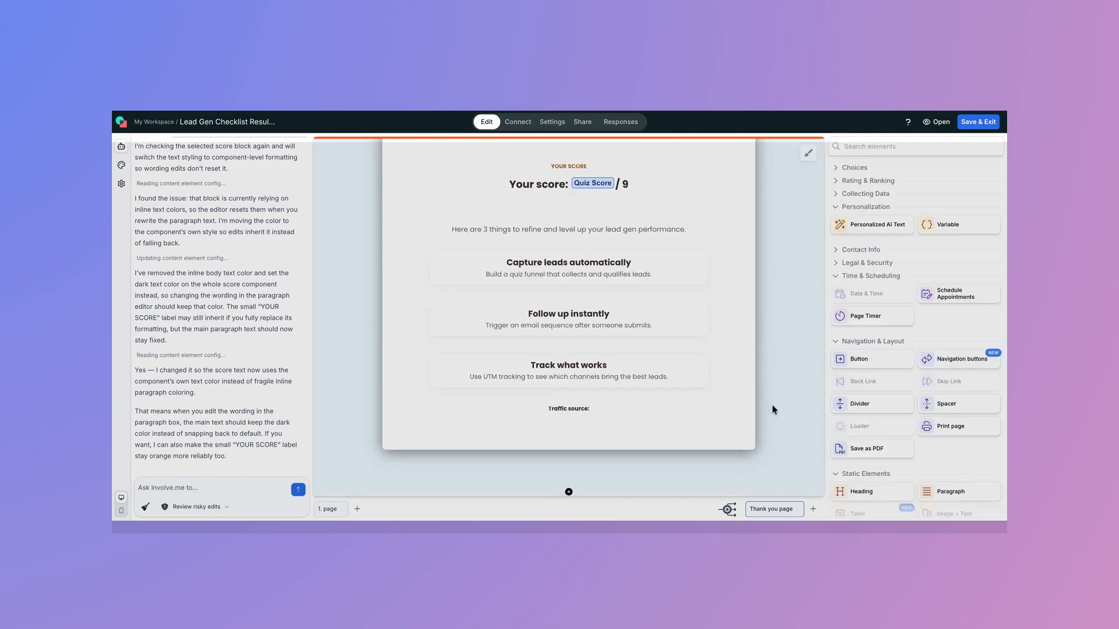
# Insert the UTM Source hidden field variable after "Traffic source:" in the thank you page's last paragraph and save it
pyautogui.click(663, 414)
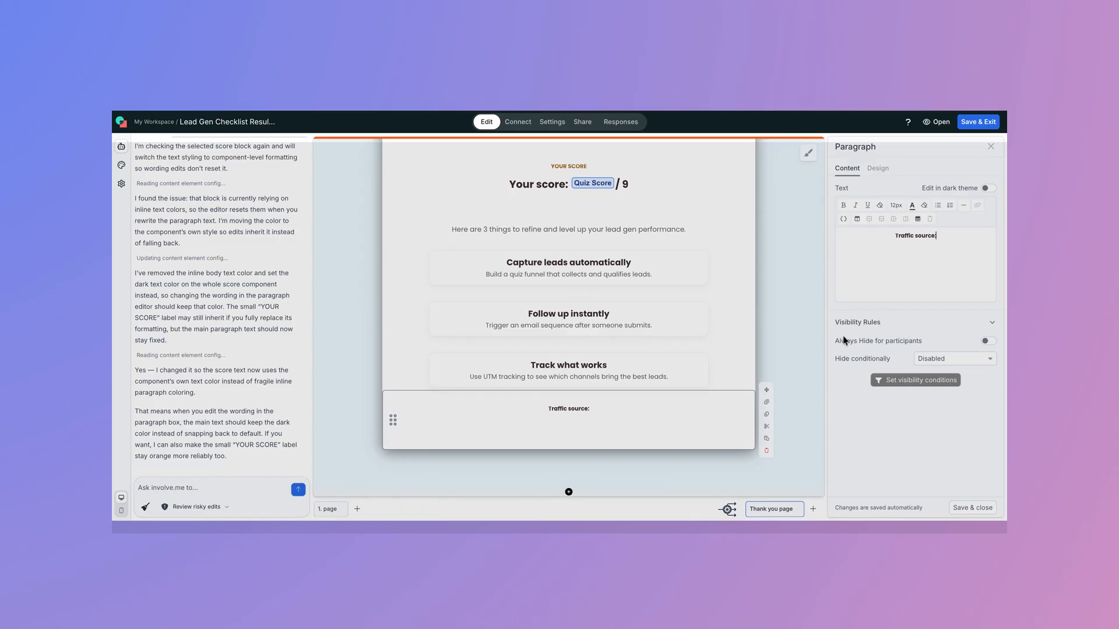
pyautogui.click(844, 219)
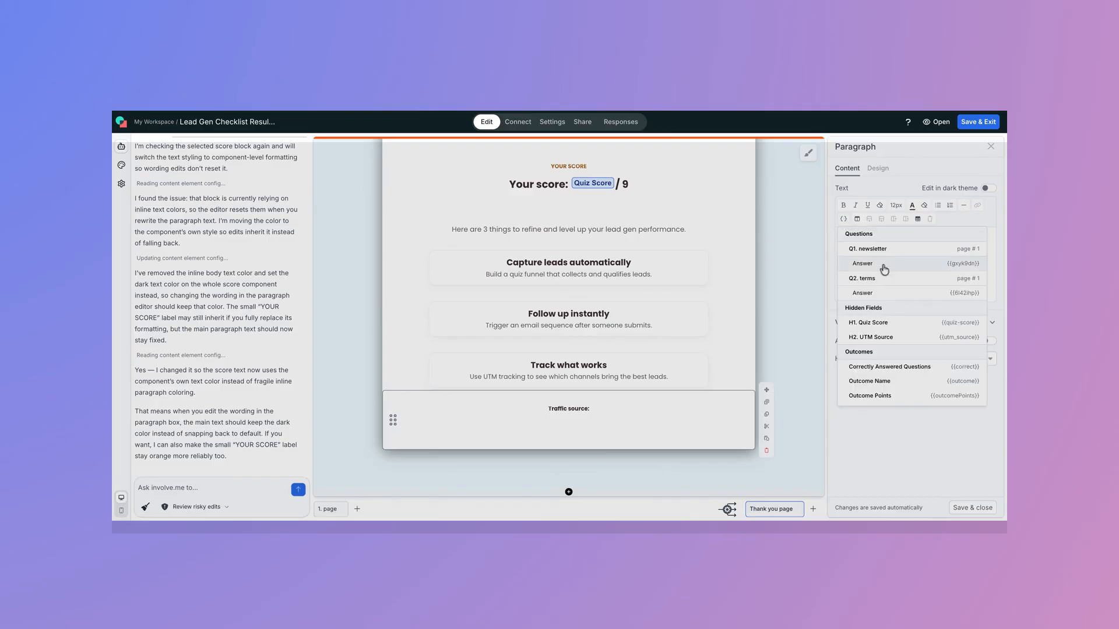
pyautogui.click(898, 341)
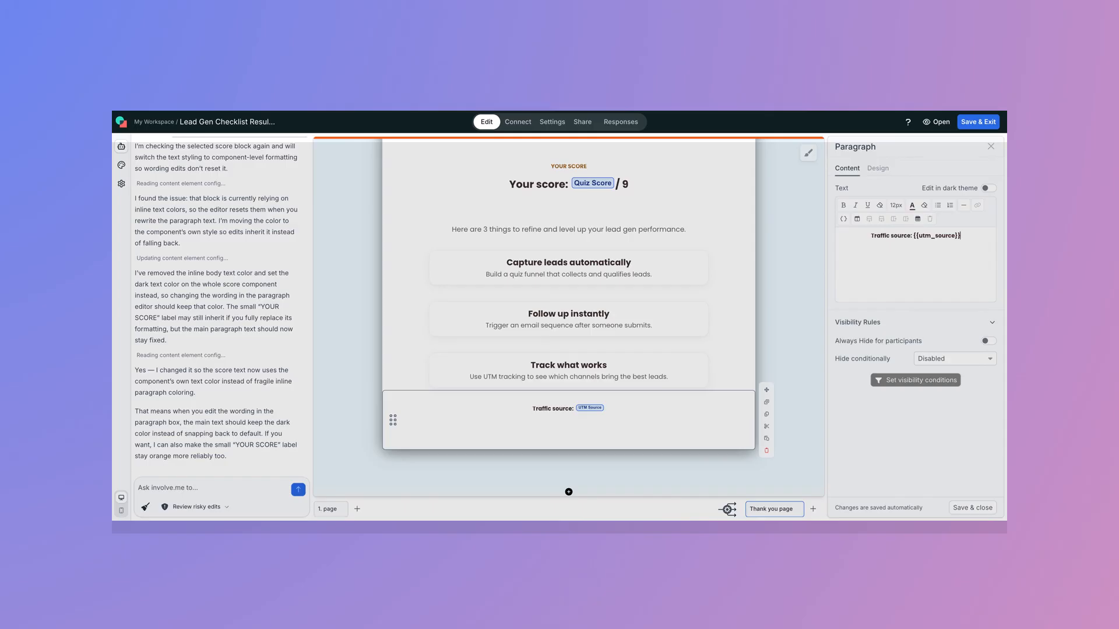
pyautogui.click(969, 508)
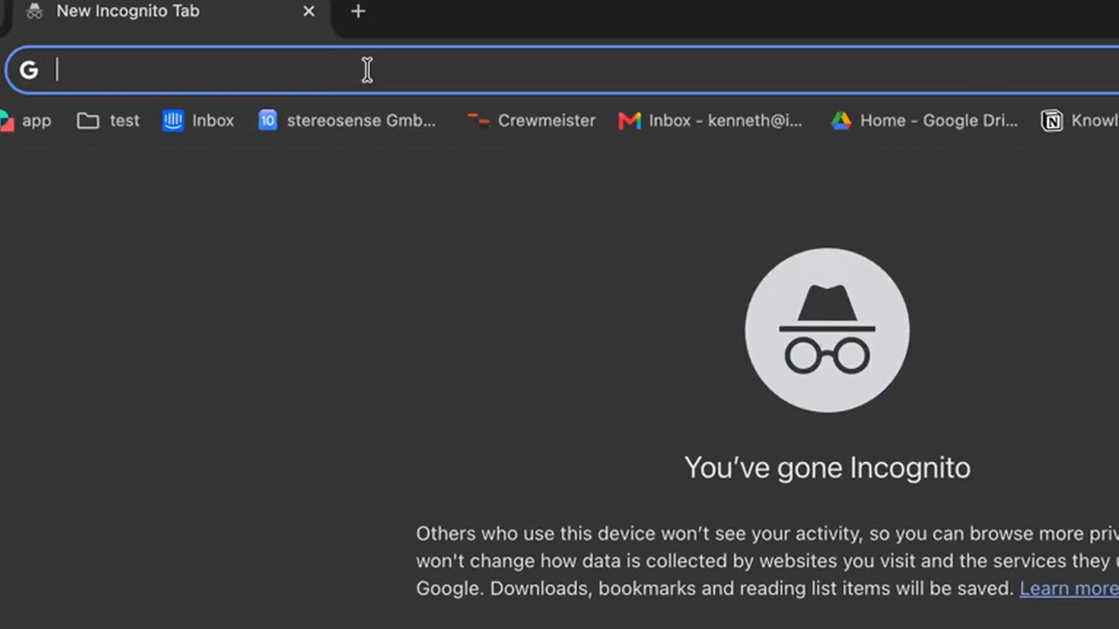
# In an incognito browser tab, open the copied lead gen score quiz URL with ?utm_source=youtube appended
pyautogui.write('https://kenneth.involve.me/lead-gen-score-quiz-82aef71811fc-9274af7e595')
pyautogui.write('?')
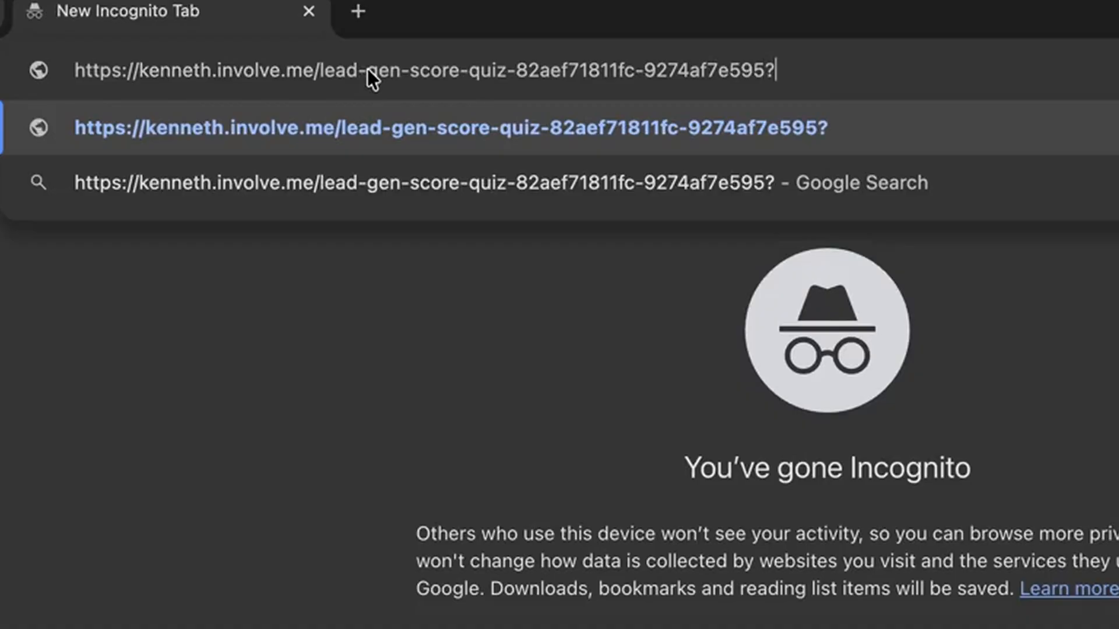
pyautogui.write('utm')
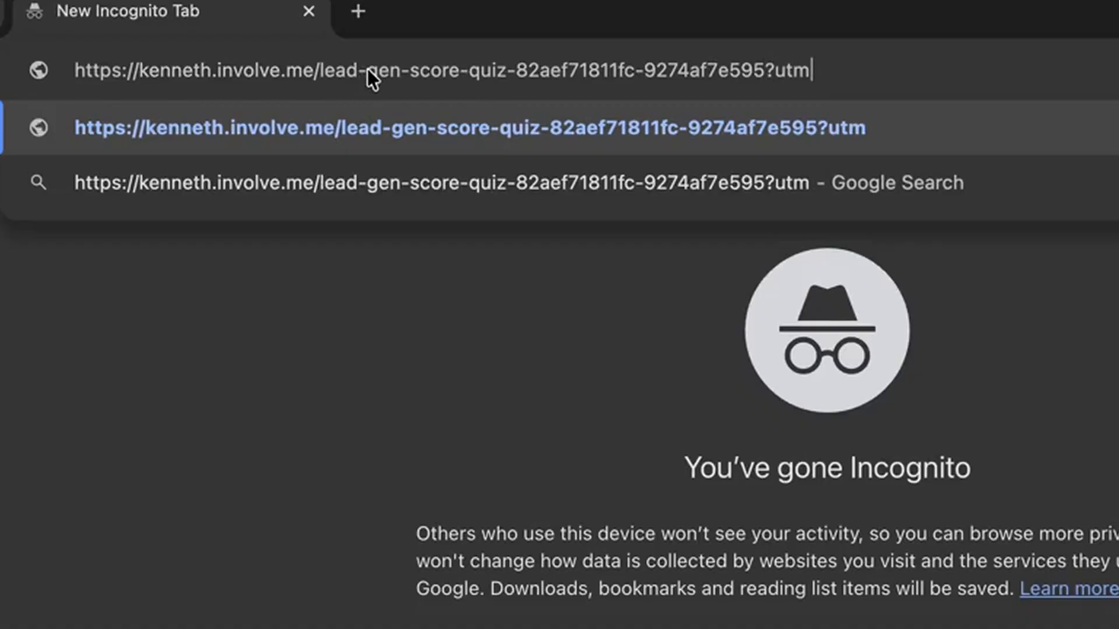
pyautogui.write('_source')
pyautogui.write('=youtube')
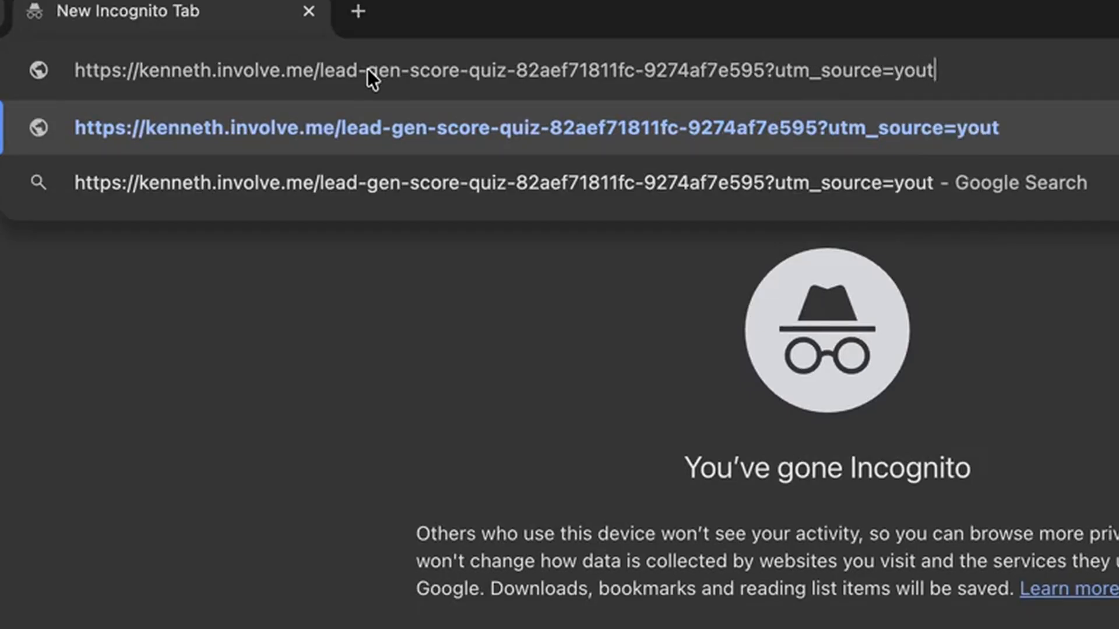
pyautogui.press('Return')
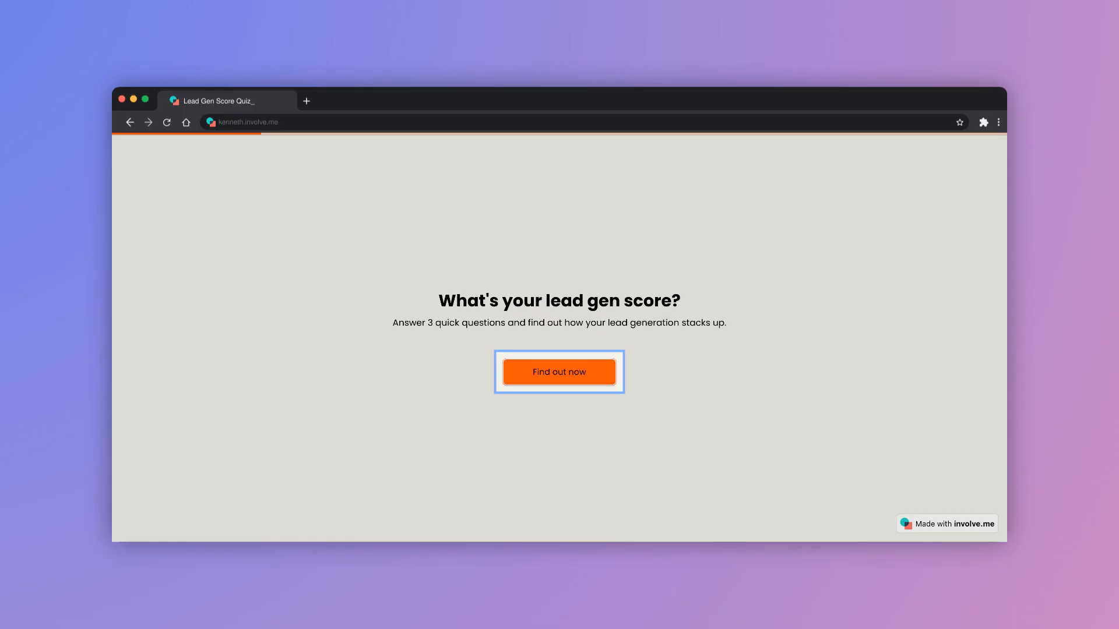
# Take the quiz, answering "Social media only" for lead capture and "Nothing yet" for form follow-up, and submit the details form to reveal the score
pyautogui.click(560, 372)
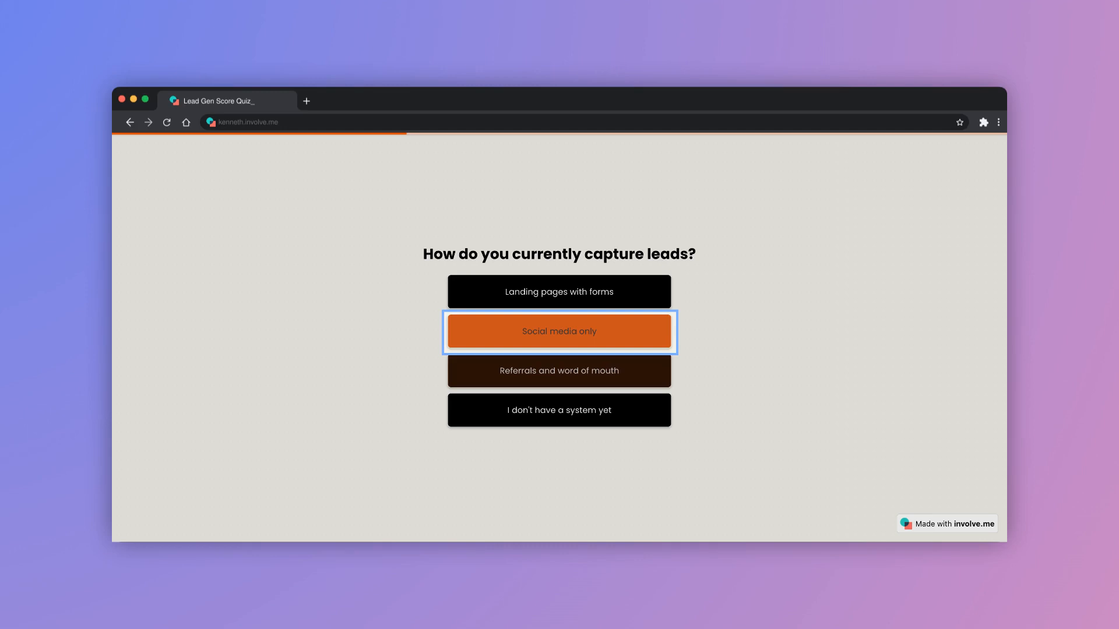
pyautogui.click(559, 332)
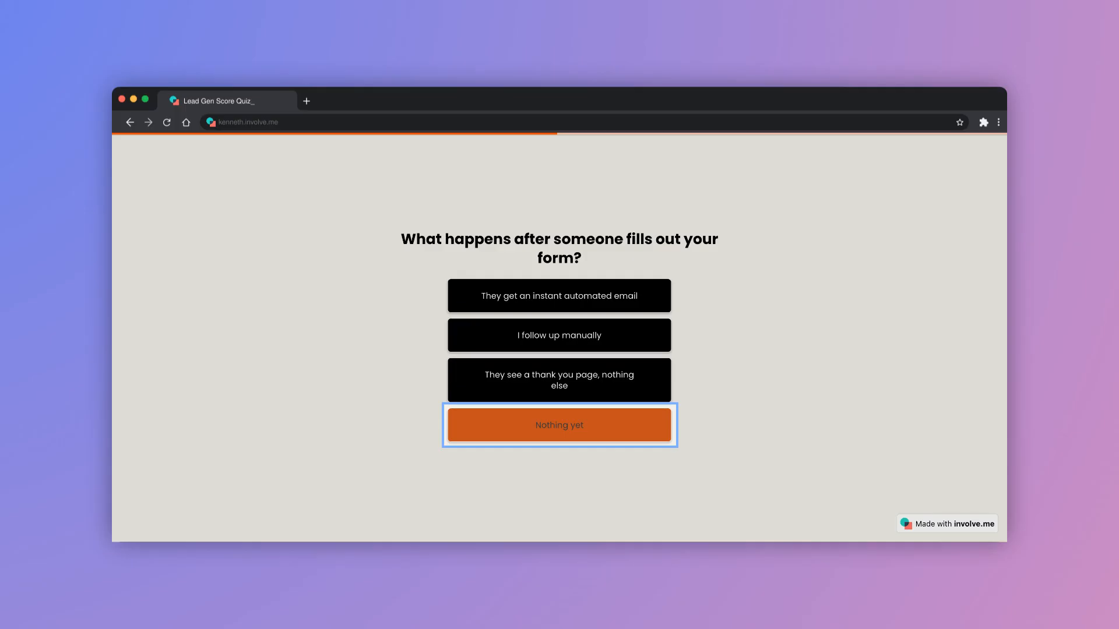
pyautogui.click(560, 426)
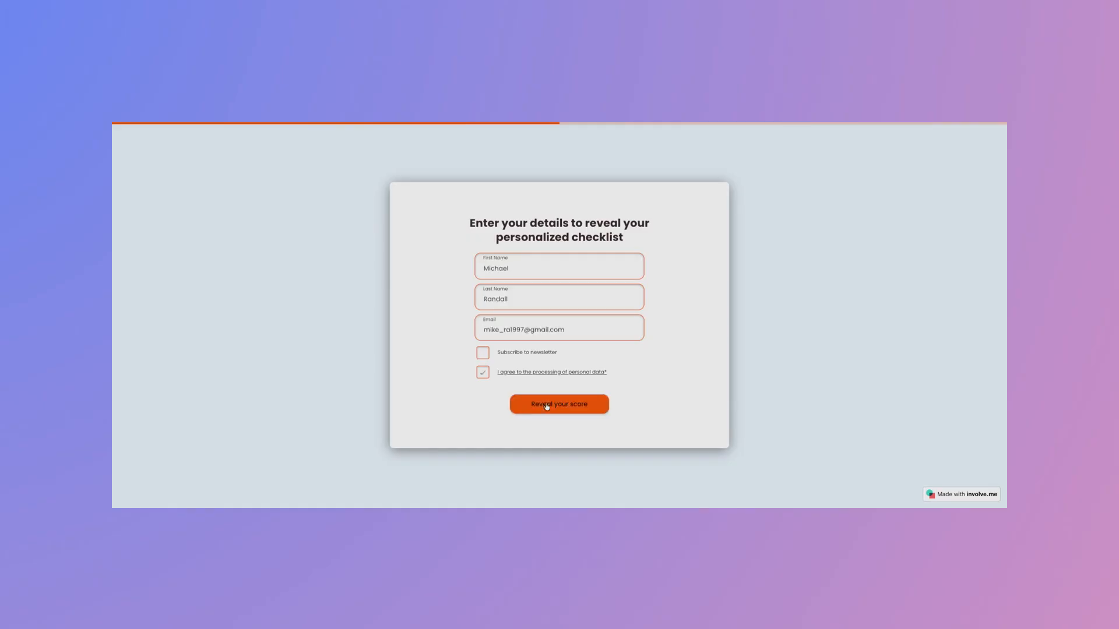
pyautogui.click(548, 406)
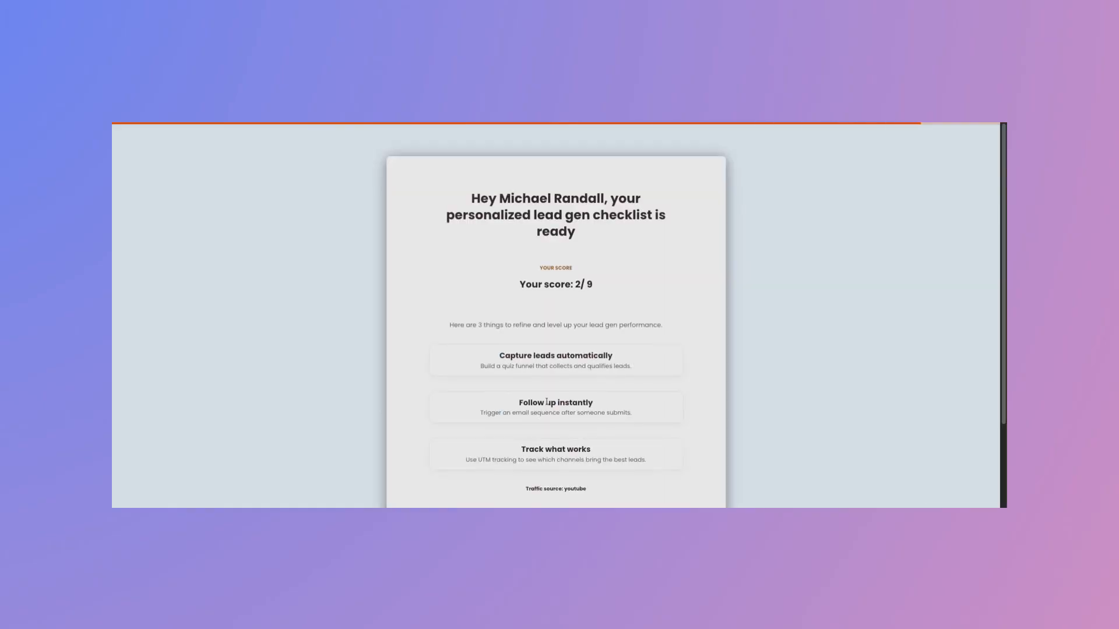